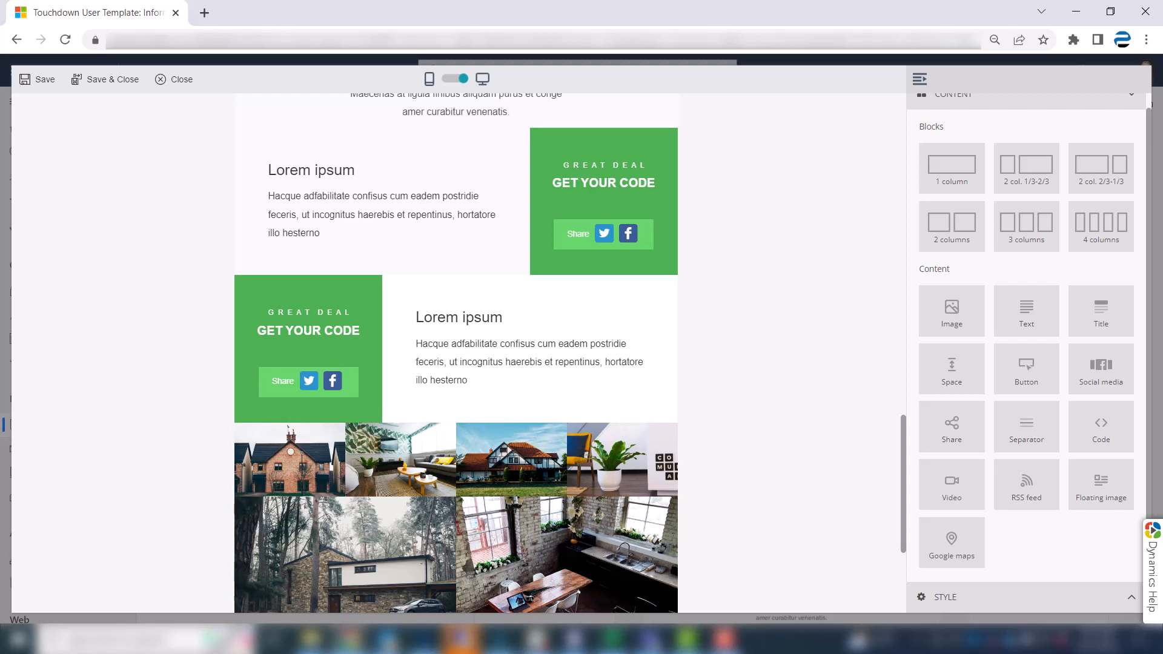
Delete the block containing the row of four small photos.
mouse_move(722, 463)
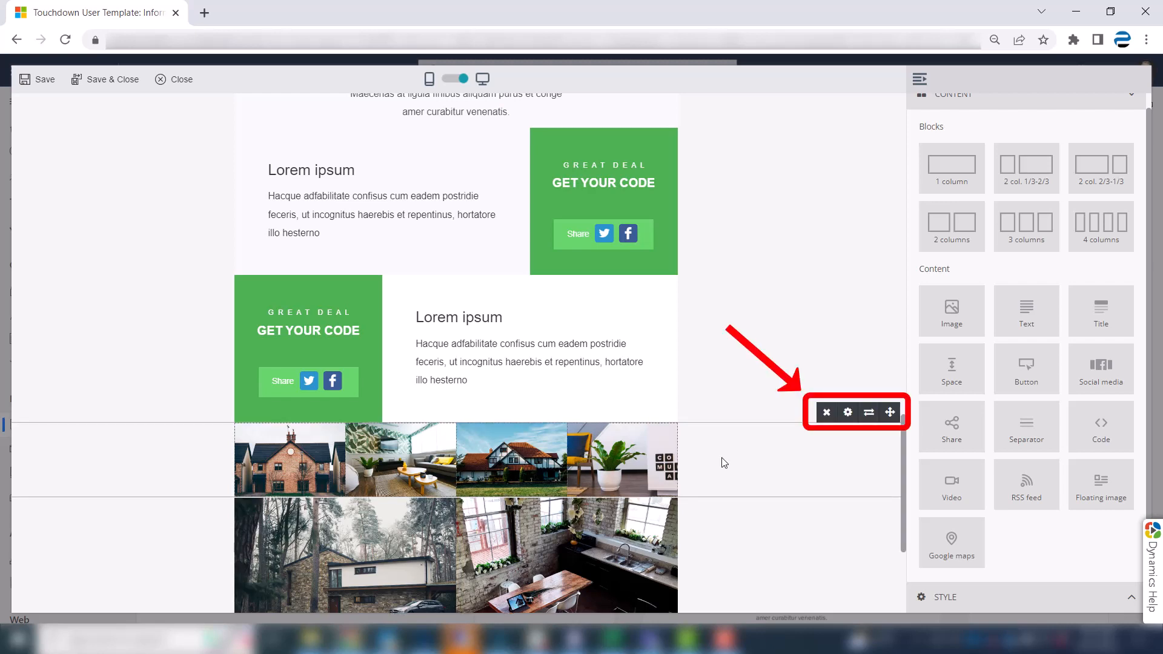
left_click(828, 413)
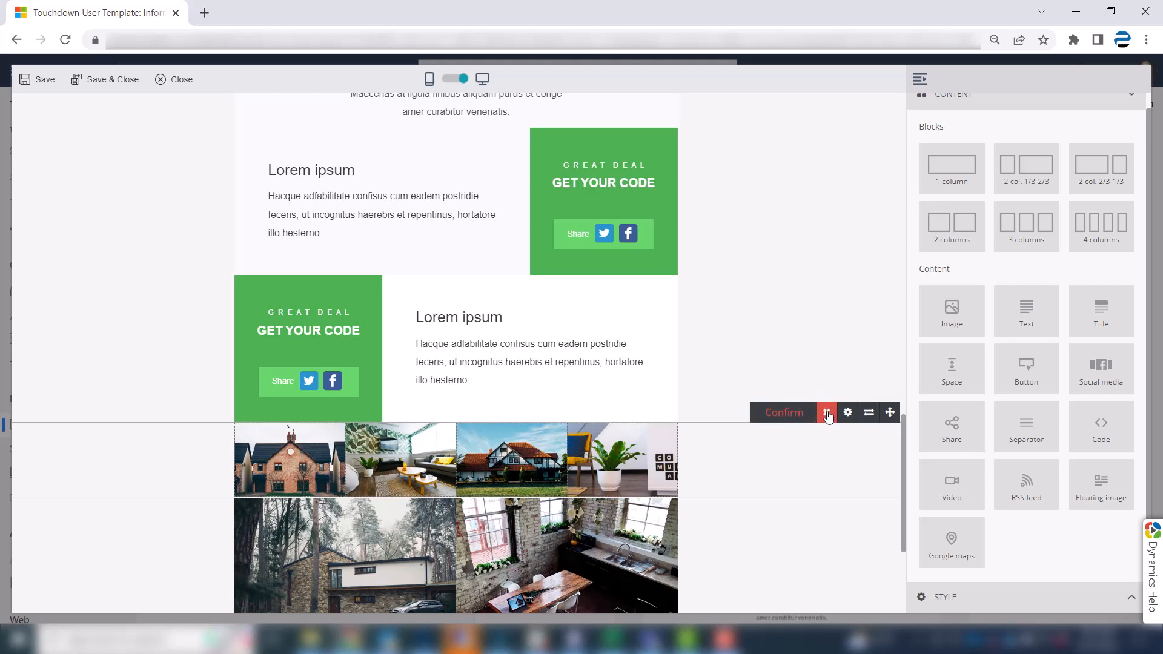
left_click(785, 414)
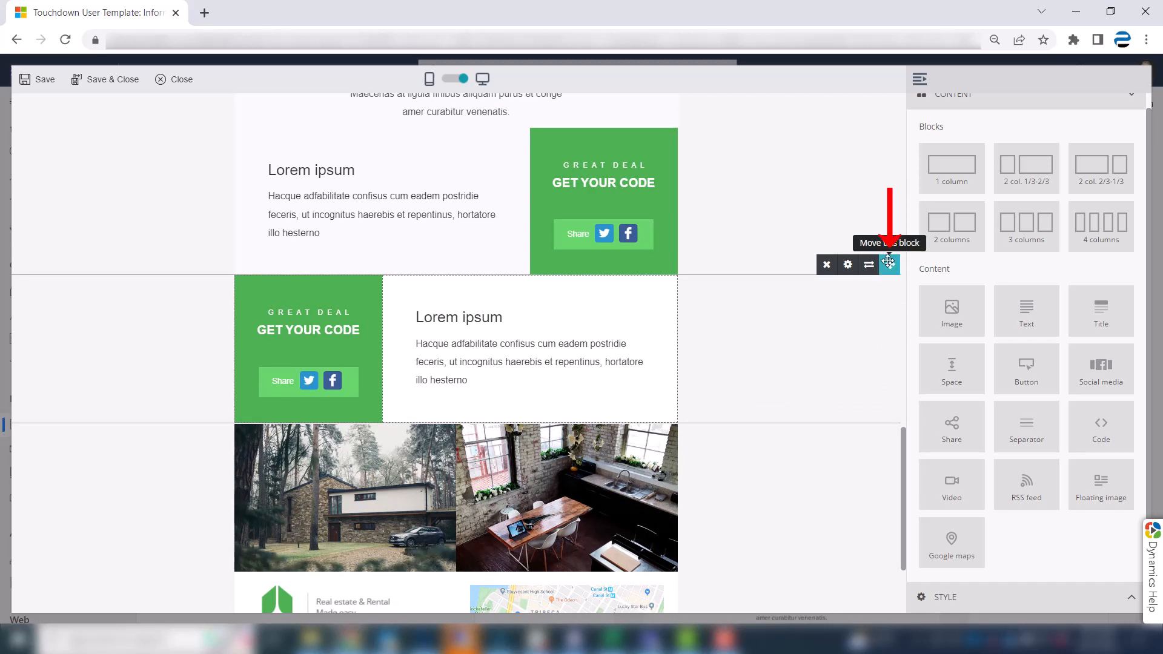
Move the lower "Get your code" block above the other one and swap the columns in both blocks.
mouse_move(888, 262)
left_mouse_down()
mouse_move(899, 241)
mouse_move(882, 118)
left_mouse_up()
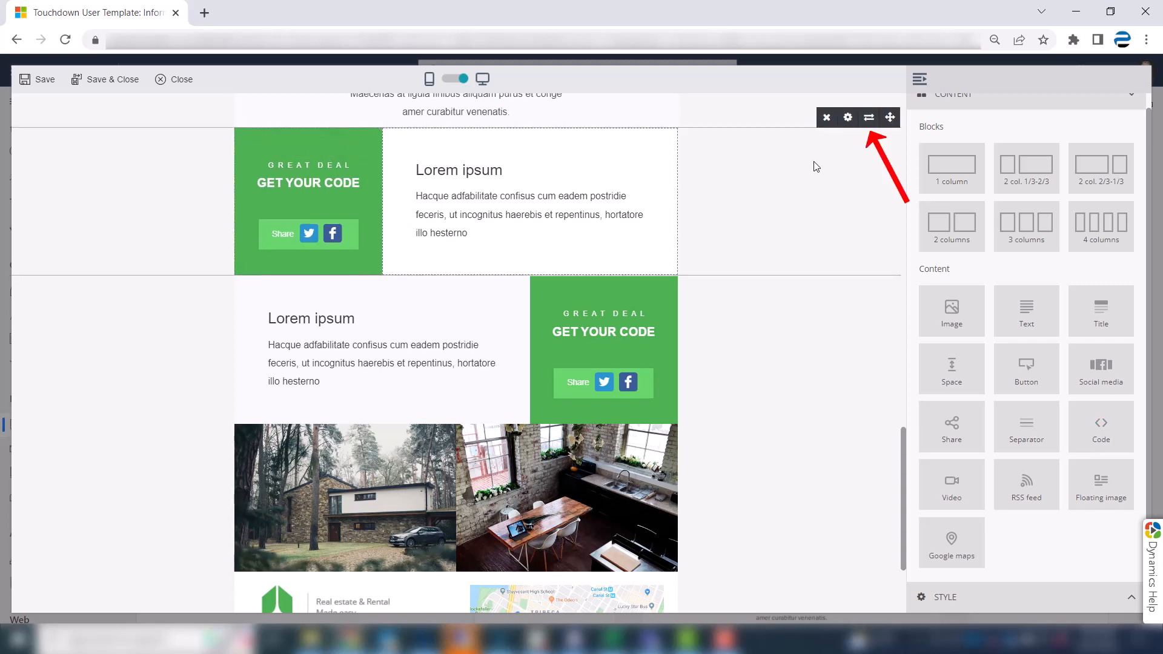
left_click(870, 119)
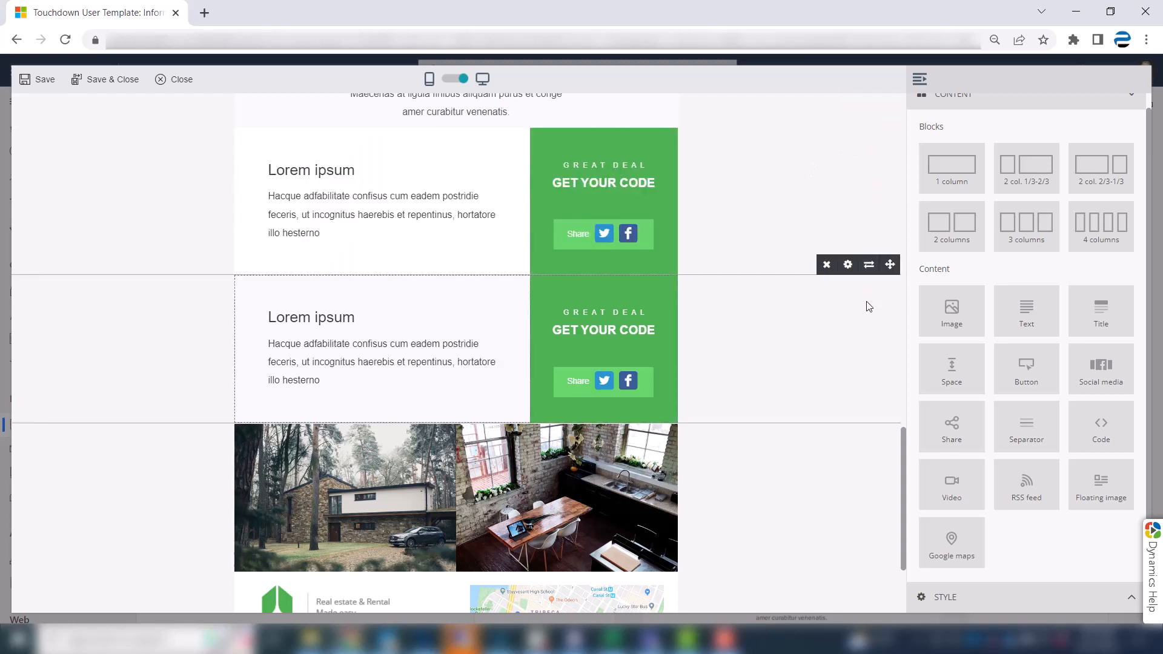
left_click(870, 266)
Insert a 4-column block between the two-photo row and the footer.
scroll(870, 274, "down", 1)
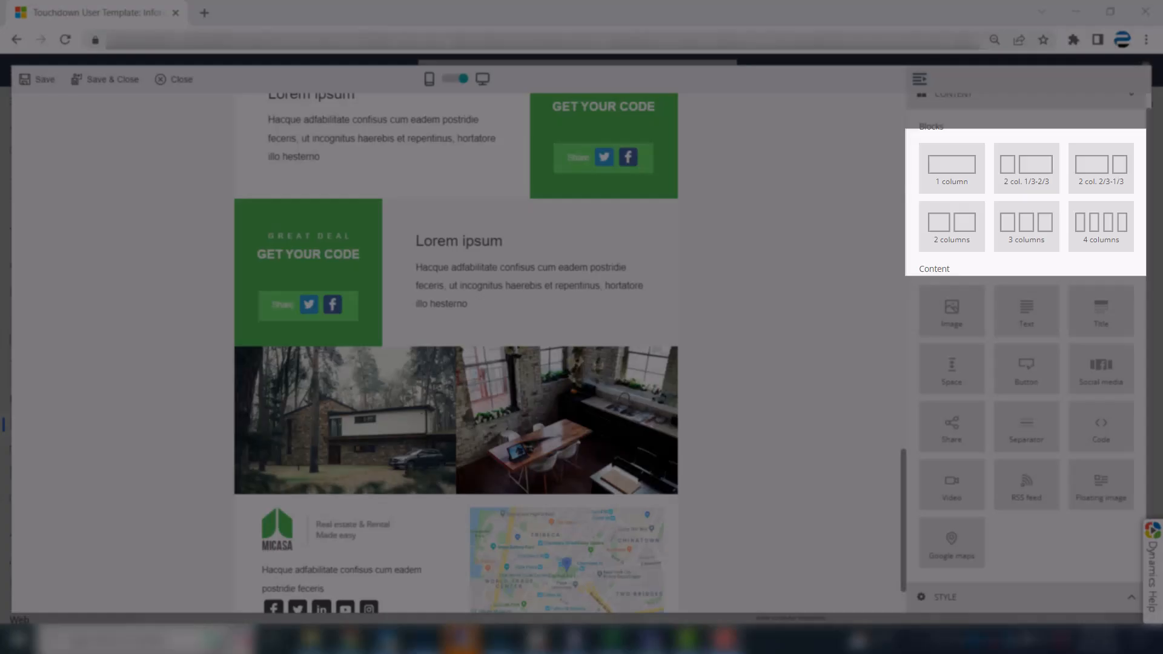
scroll(1111, 360, "up", 1)
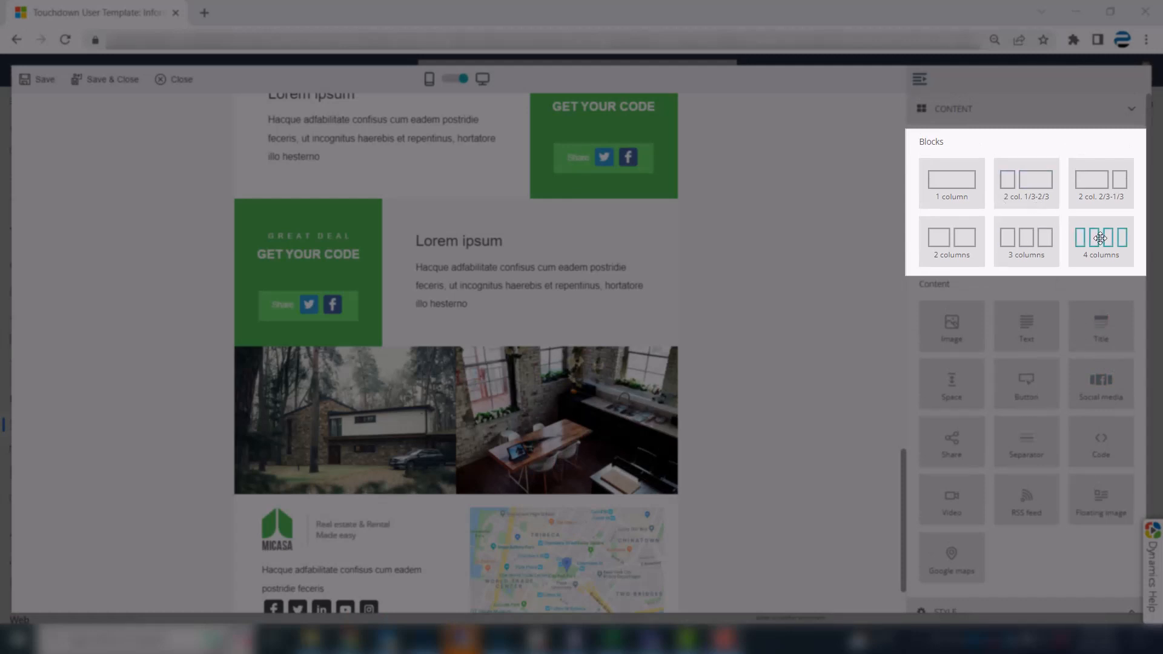
left_click_drag(1101, 240, 552, 515)
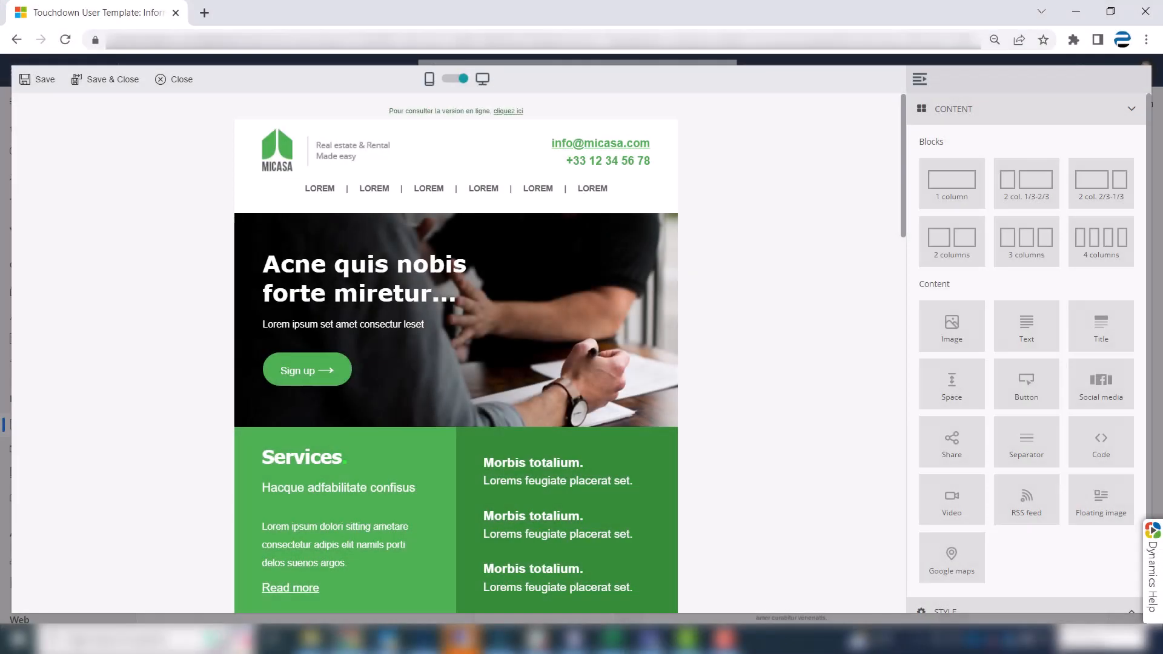
Examine the block properties of the hero banner and the Column 2 background settings of the Services block.
mouse_move(860, 285)
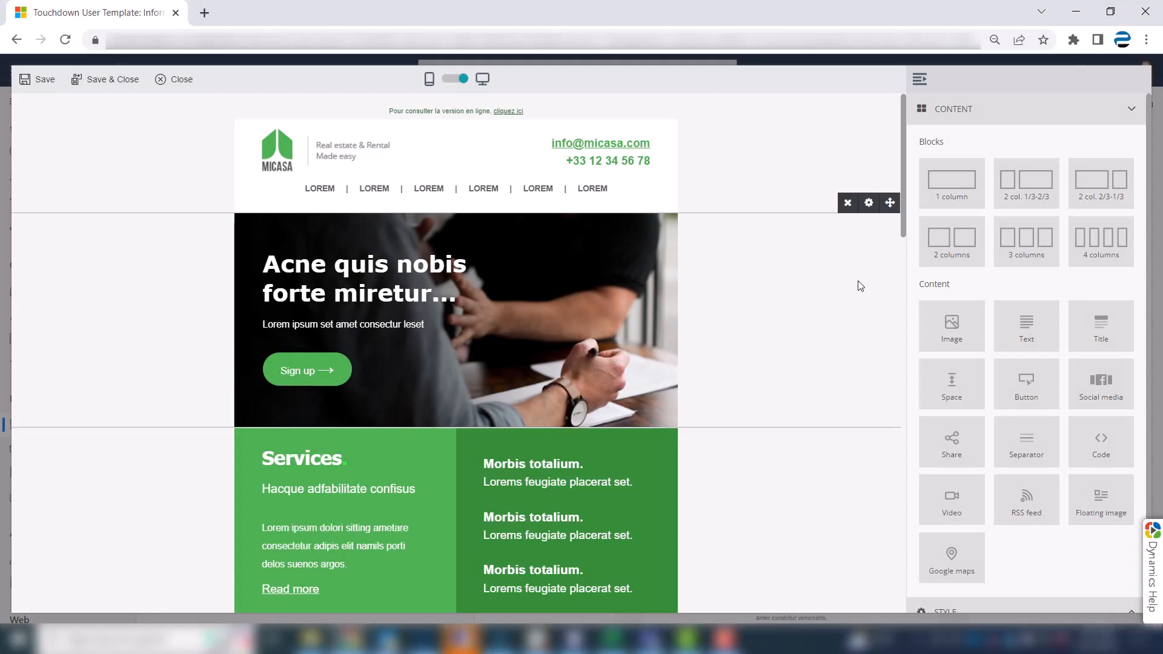
left_click(871, 204)
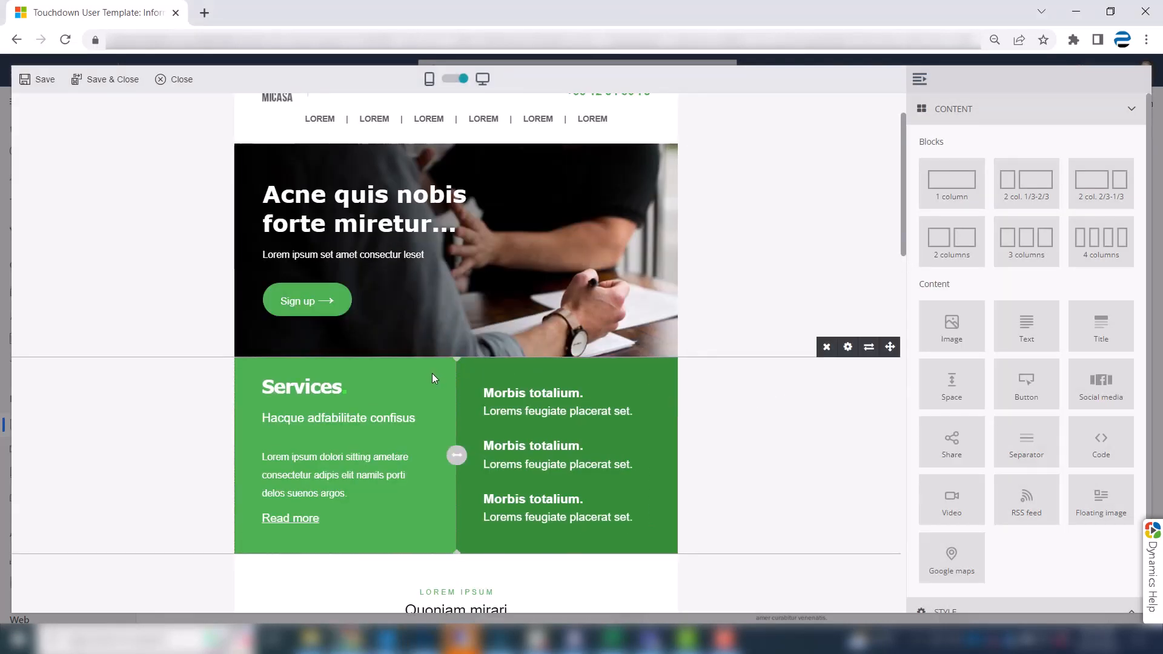
left_click(847, 347)
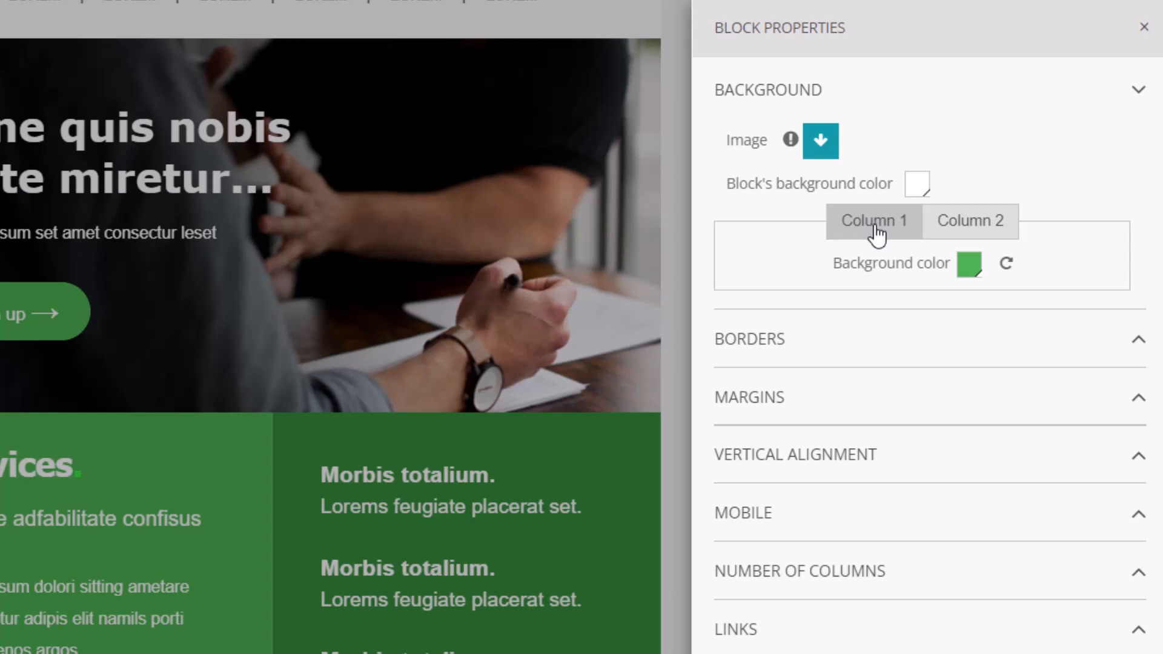
left_click(977, 224)
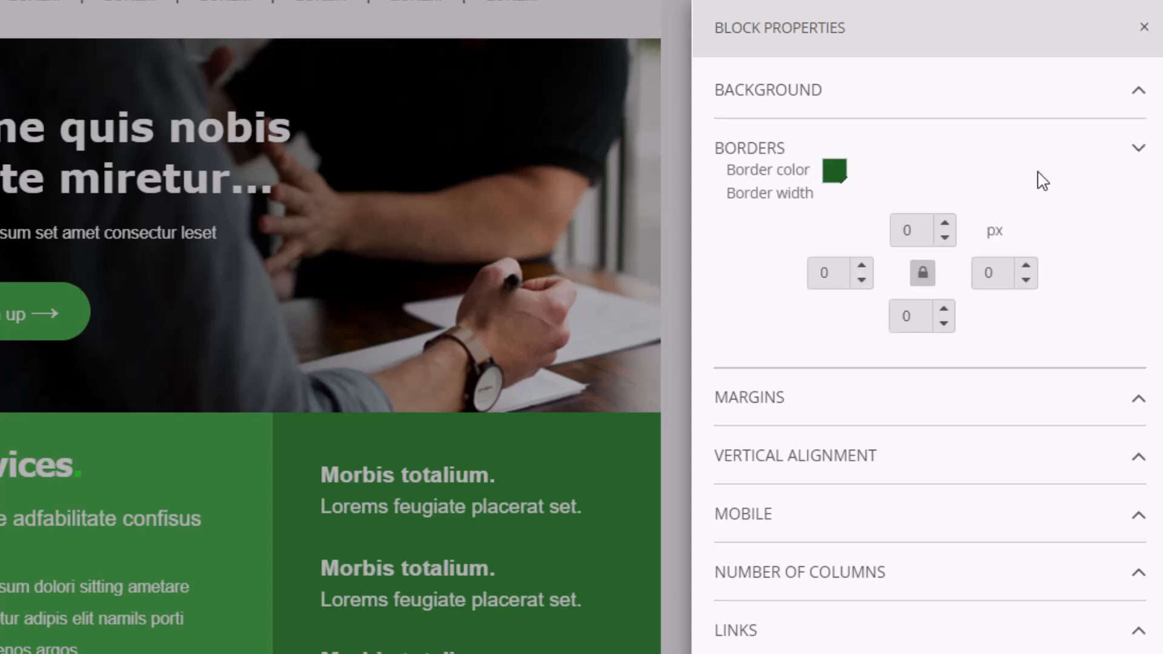
Set the Services block's border color to bright red.
left_click(836, 173)
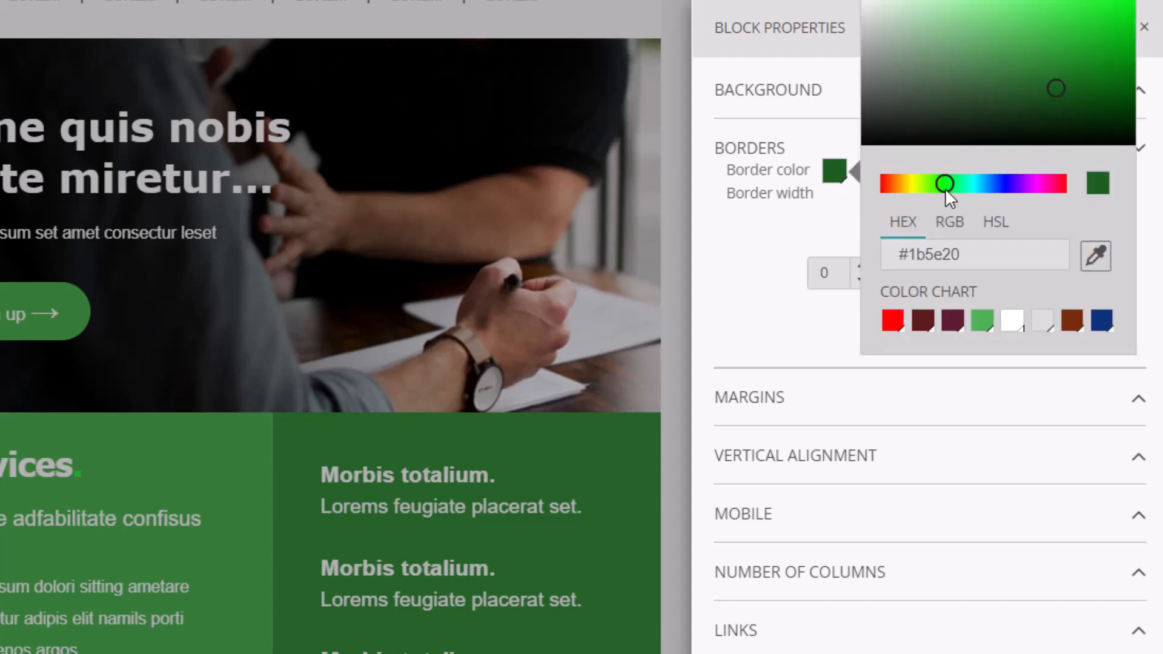
left_click_drag(945, 184, 882, 181)
left_click_drag(1085, 66, 1137, 1)
left_click(756, 229)
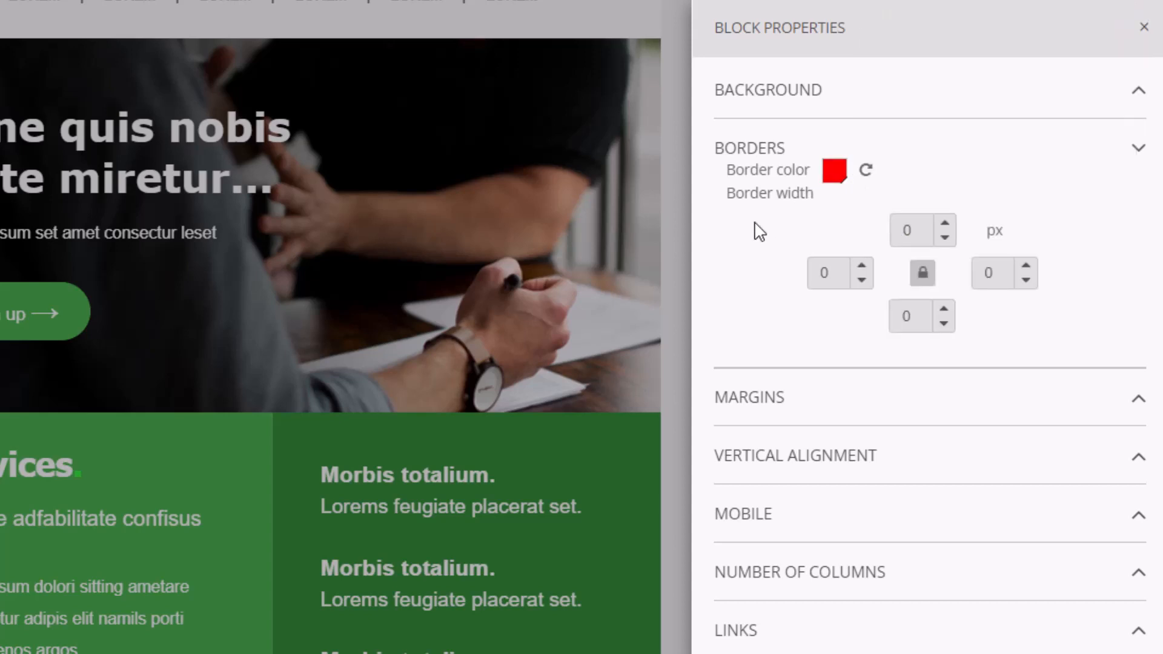
Set the Services block's border width to 7 px on all four sides.
left_click(946, 225)
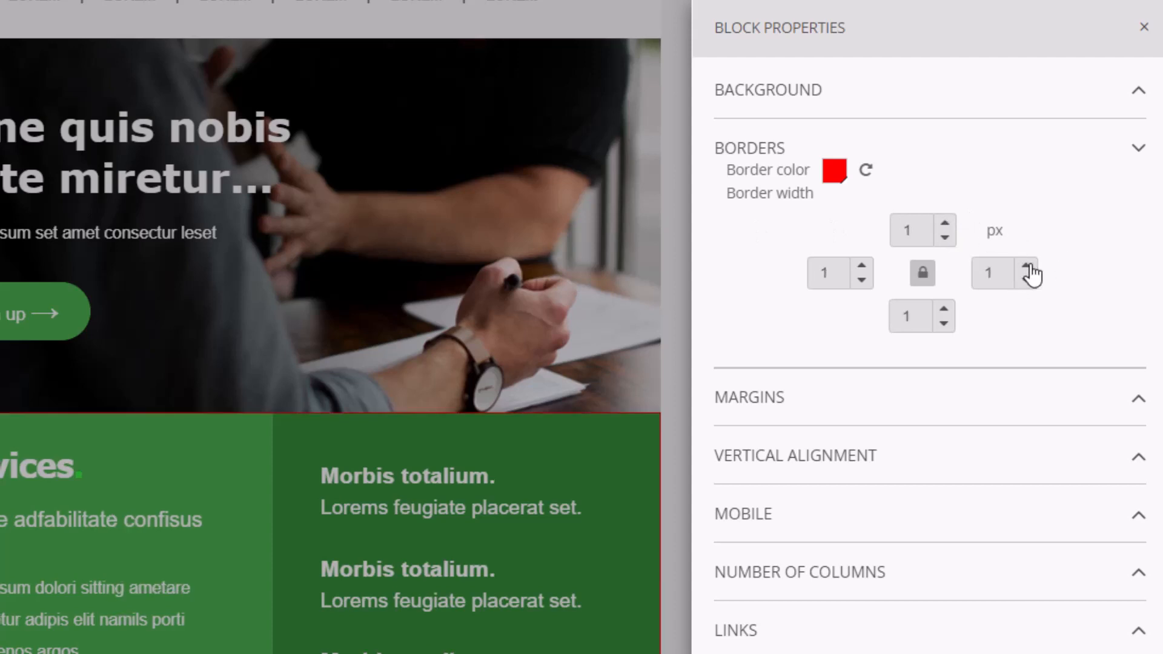
left_click(1028, 266)
left_click(1029, 266)
left_click(1028, 266)
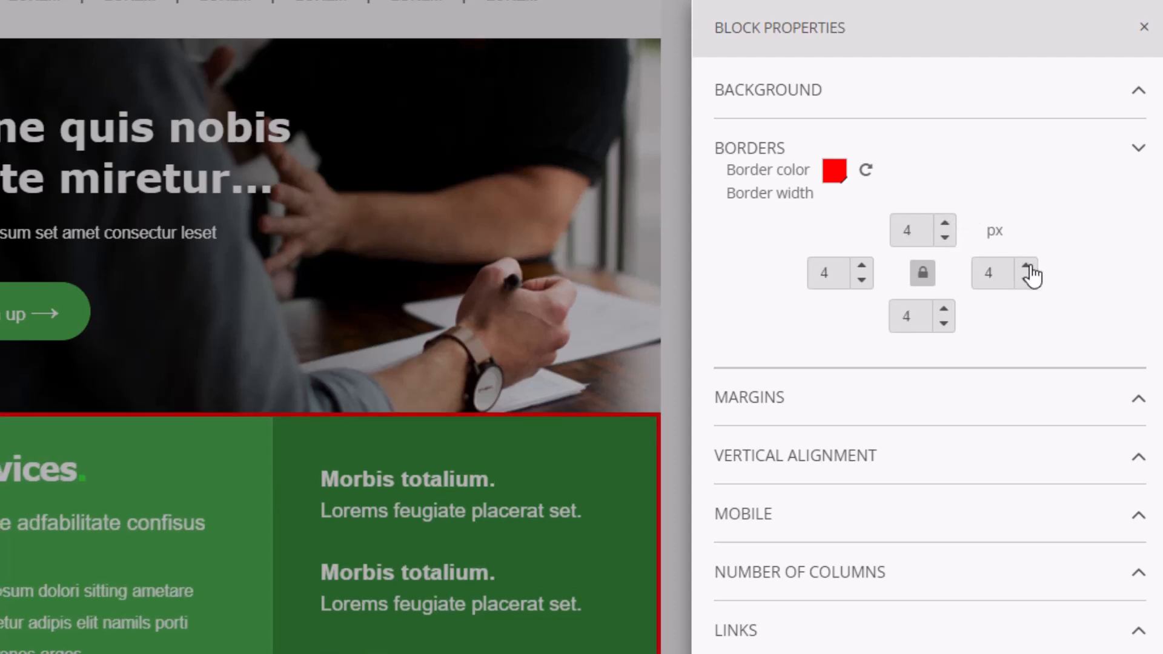
left_click(1029, 267)
left_click(1029, 267)
left_click(1028, 267)
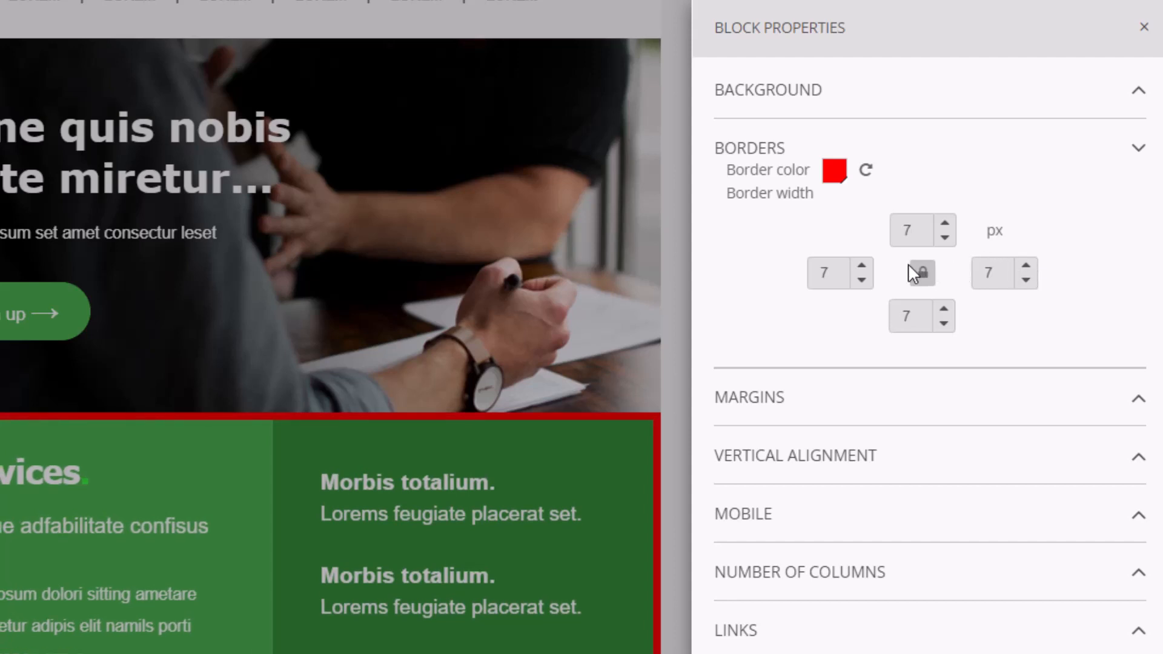
Unlink the Services block's border widths and increase only the left border to 9 px.
left_click(923, 276)
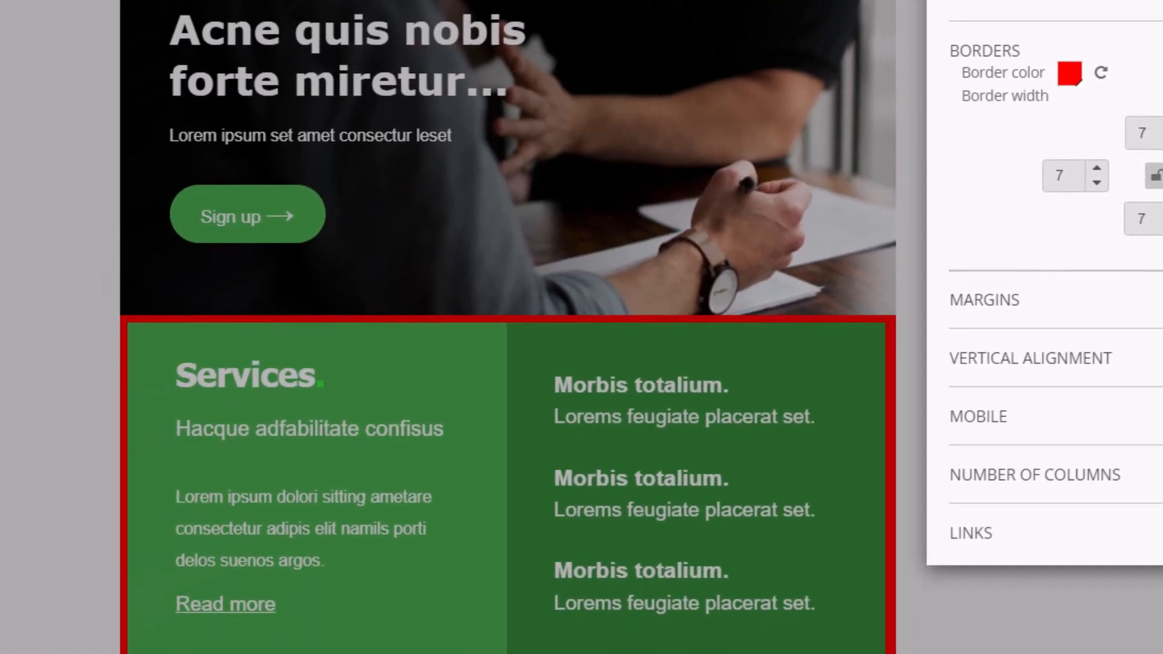
left_click(1098, 169)
left_click(1097, 169)
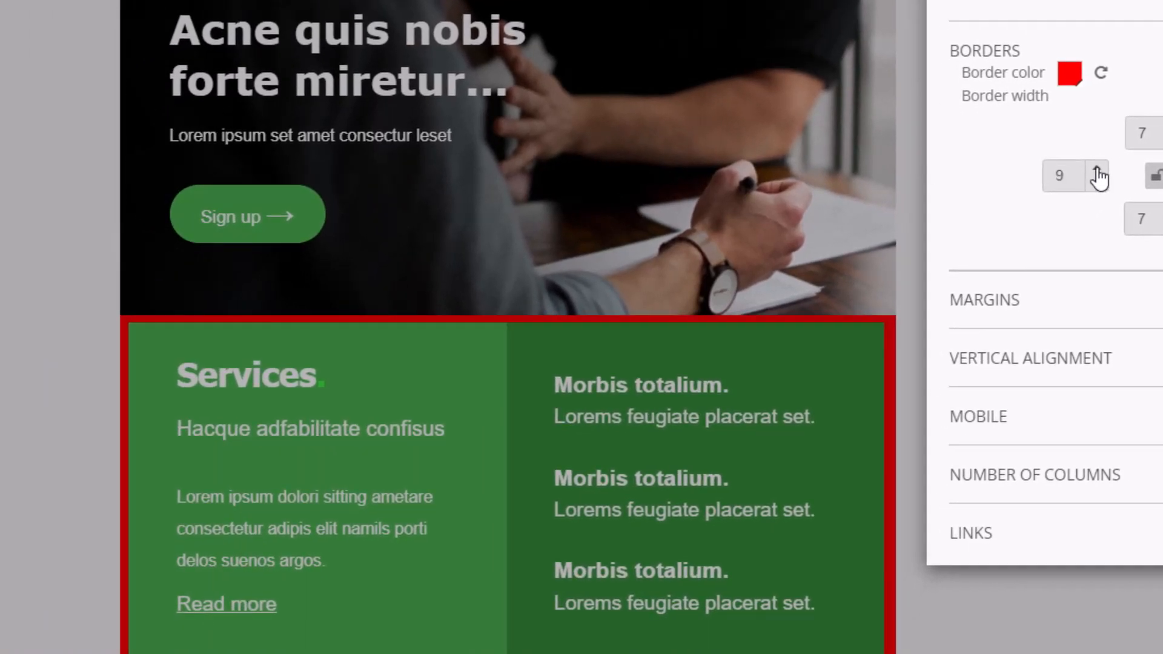
left_click(1097, 169)
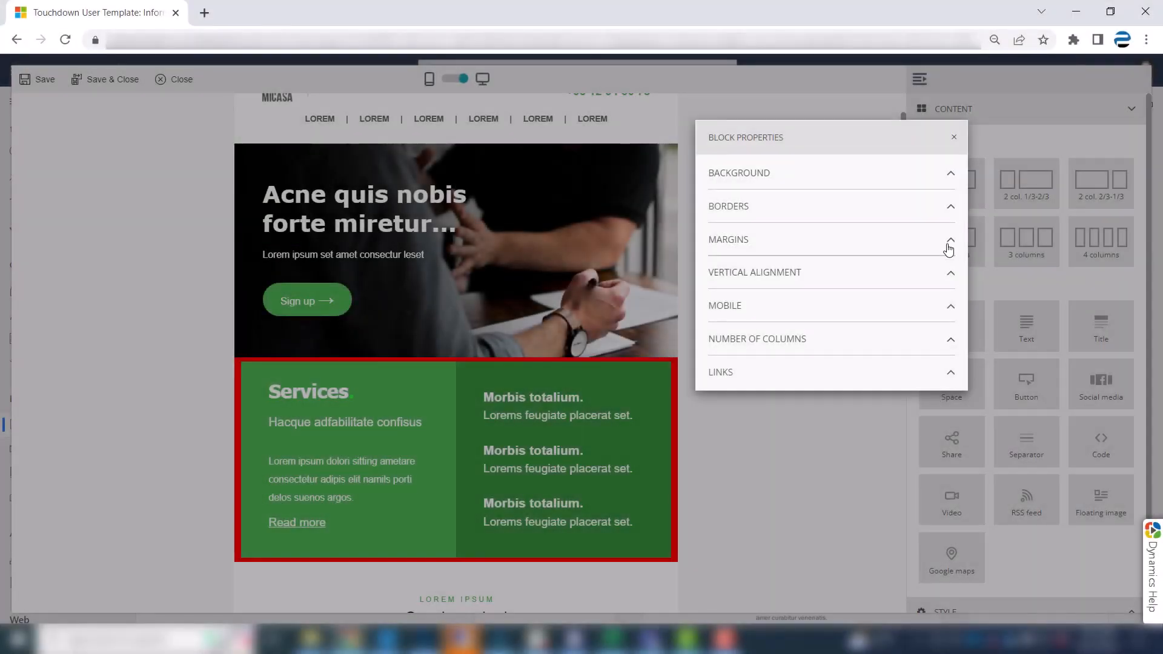
Set the top margin of the Services block's Column 1 to 20 px.
left_click(950, 241)
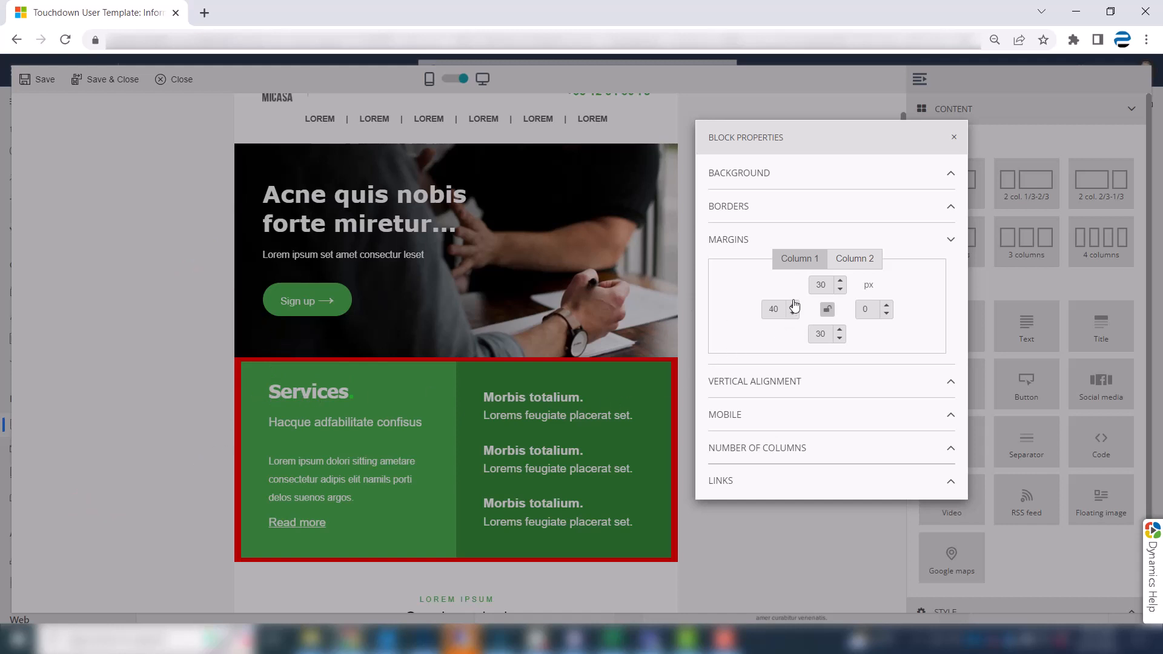
left_click(841, 294)
left_click(841, 294)
left_click(841, 294)
left_click(841, 295)
left_click(841, 290)
left_click(841, 290)
left_click(841, 290)
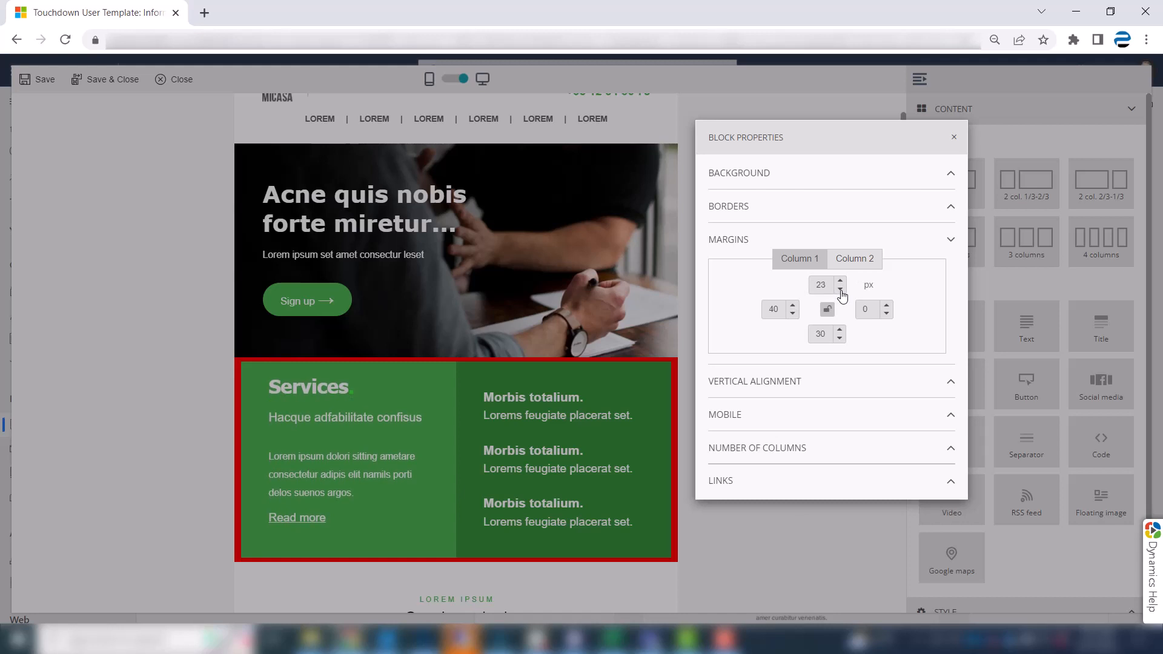
left_click(841, 290)
left_click(841, 291)
left_click(841, 290)
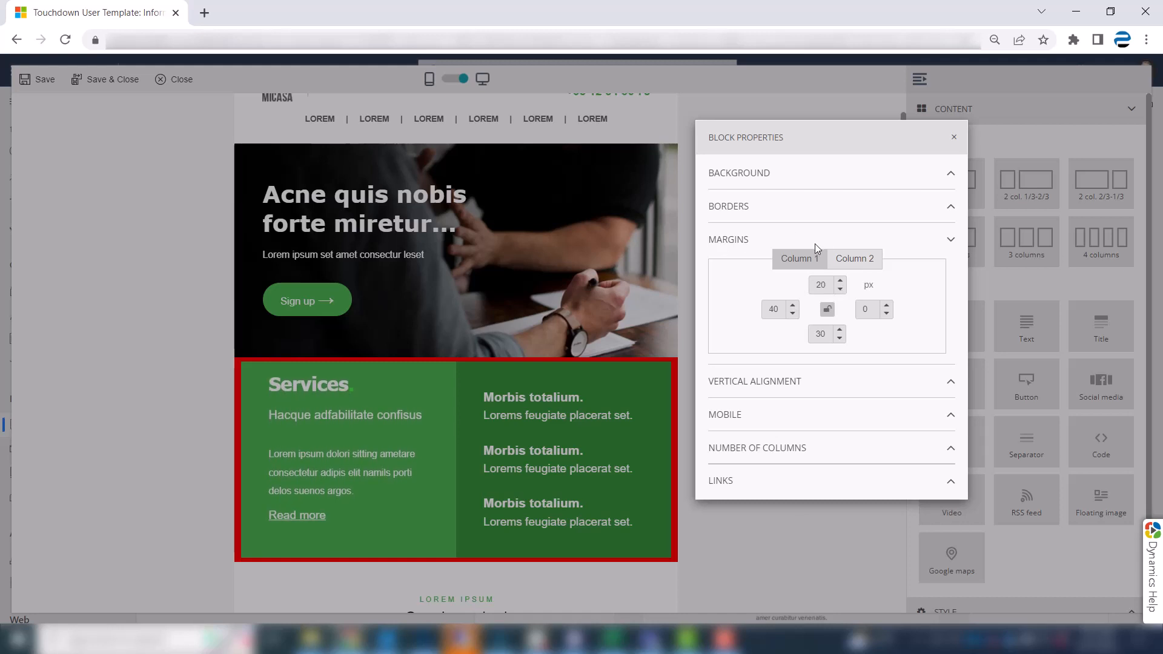
Reduce the Services block's Column 2 margins equally on all four sides to about 30 px.
left_click(851, 260)
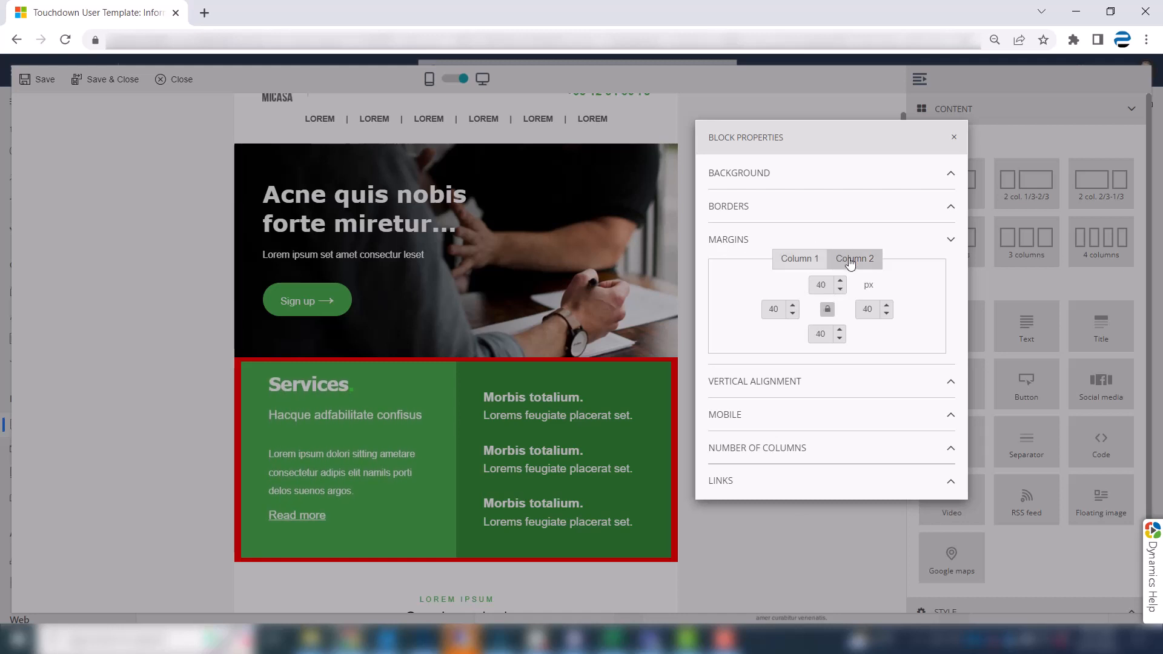
left_click(841, 290)
left_click(841, 291)
left_click(841, 290)
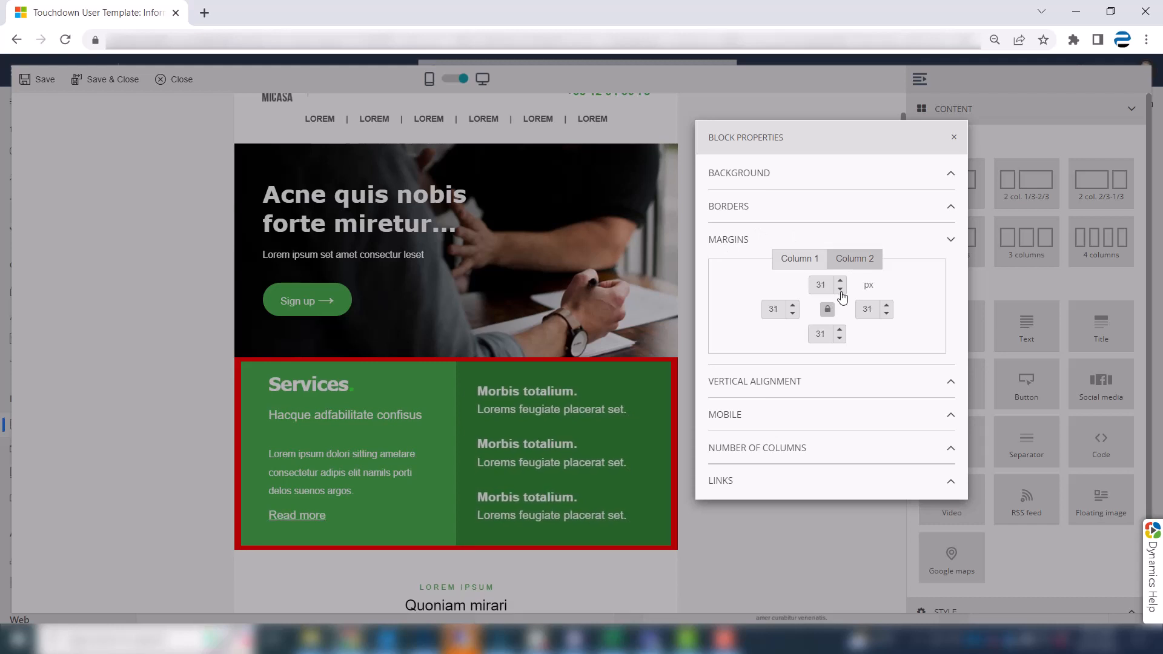
left_click(841, 291)
left_click(951, 241)
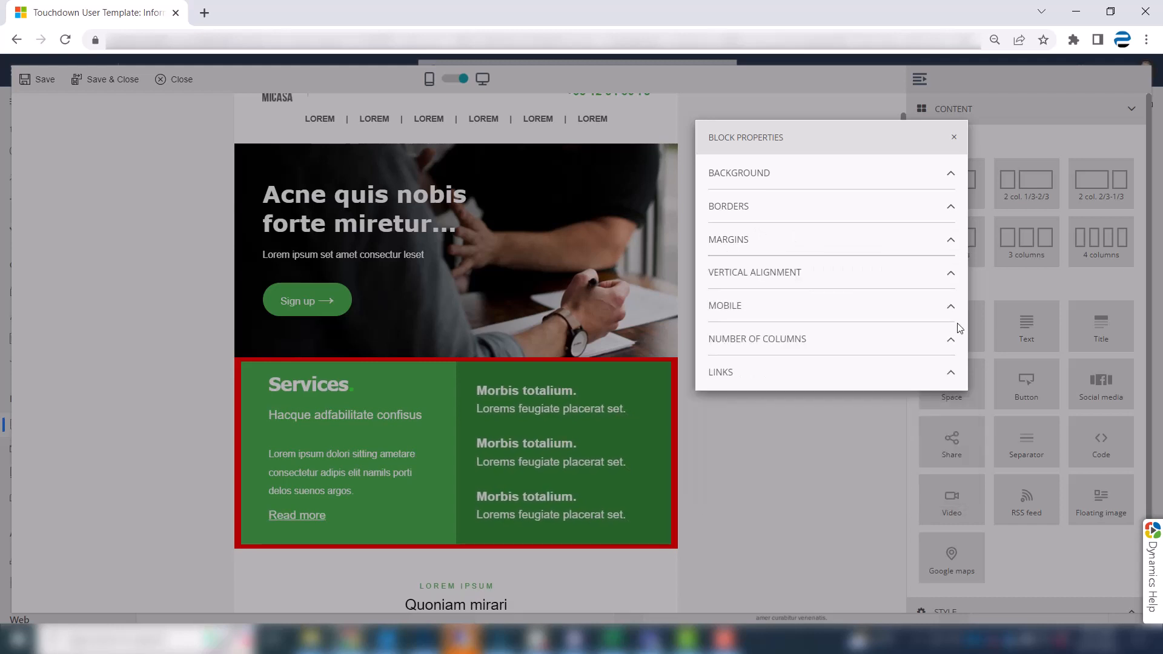
Review the Services block's vertical alignment options and close the block properties.
left_click(951, 273)
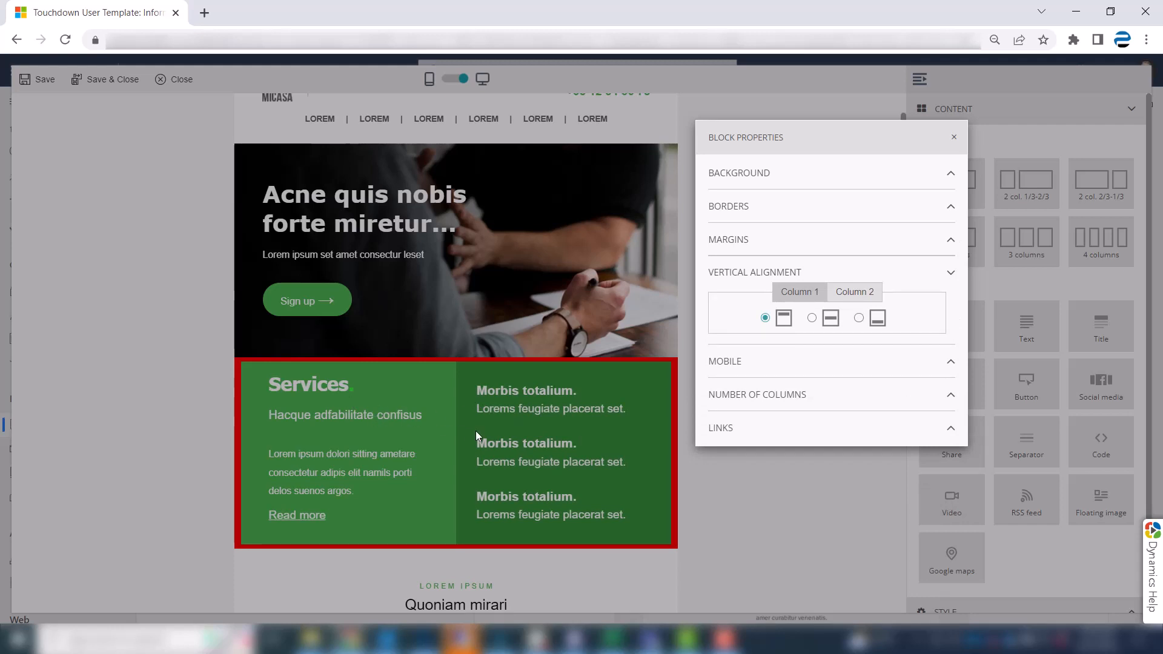
left_click(954, 141)
Delete the third "Morbis totalium." heading and its line of text from the Services block's second column.
left_click(587, 467)
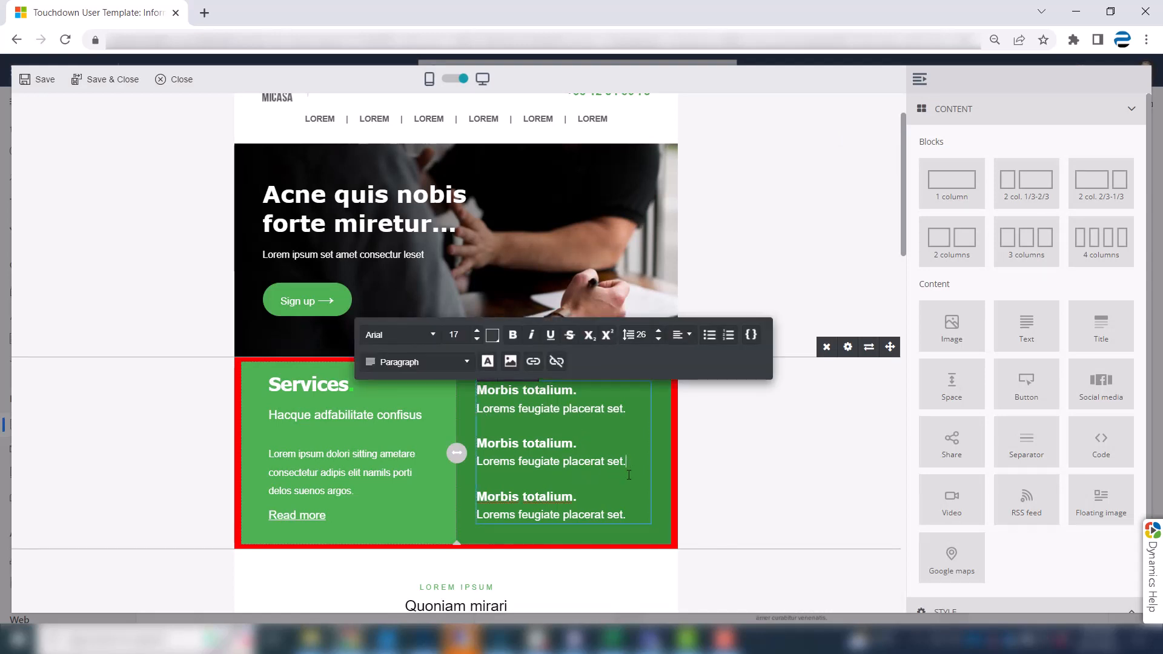
left_click_drag(630, 478, 638, 532)
key("Delete")
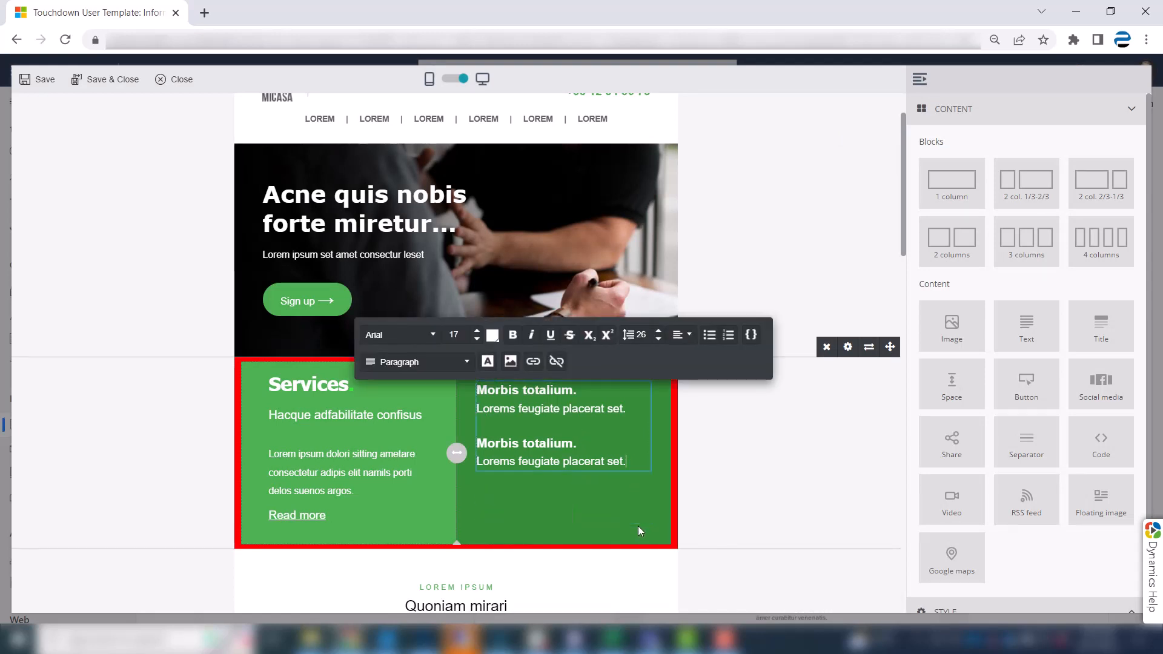
left_click(638, 526)
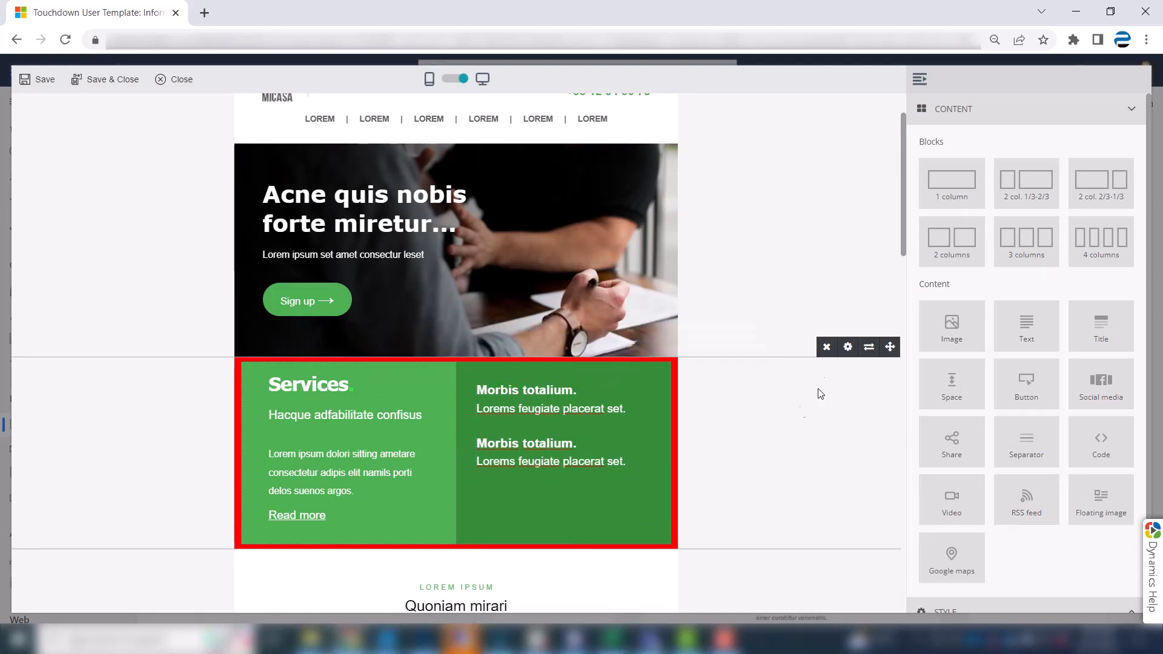
Align the content of the Services block's Column 2 vertically to the center and close the block properties.
left_click(848, 349)
left_click(950, 175)
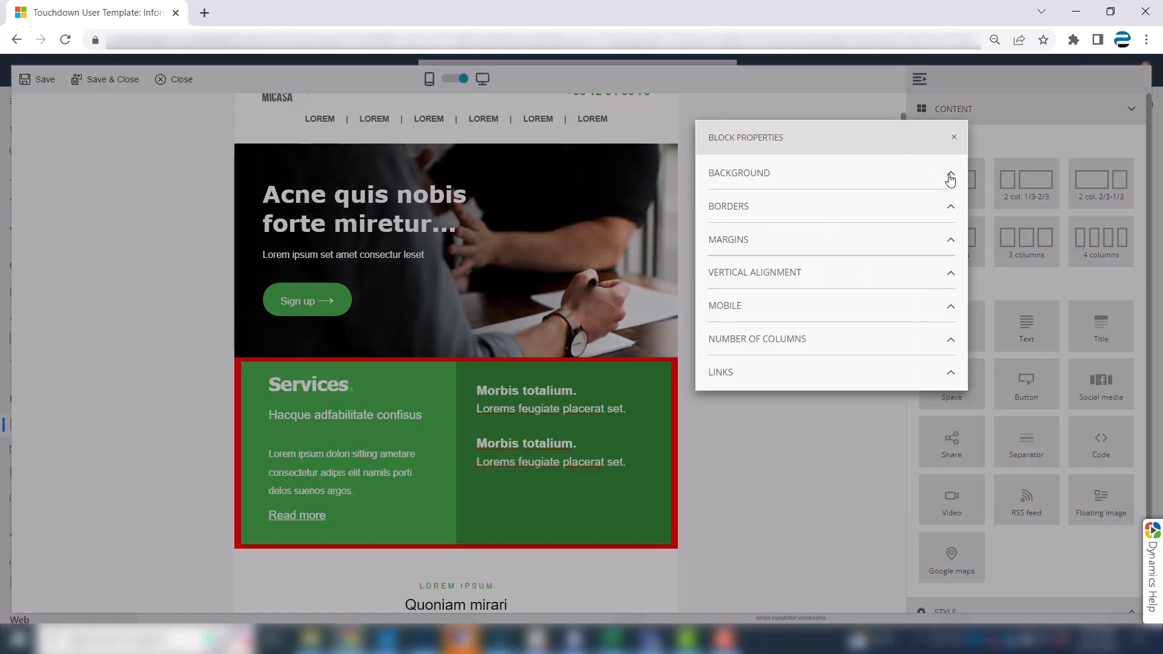
left_click(950, 274)
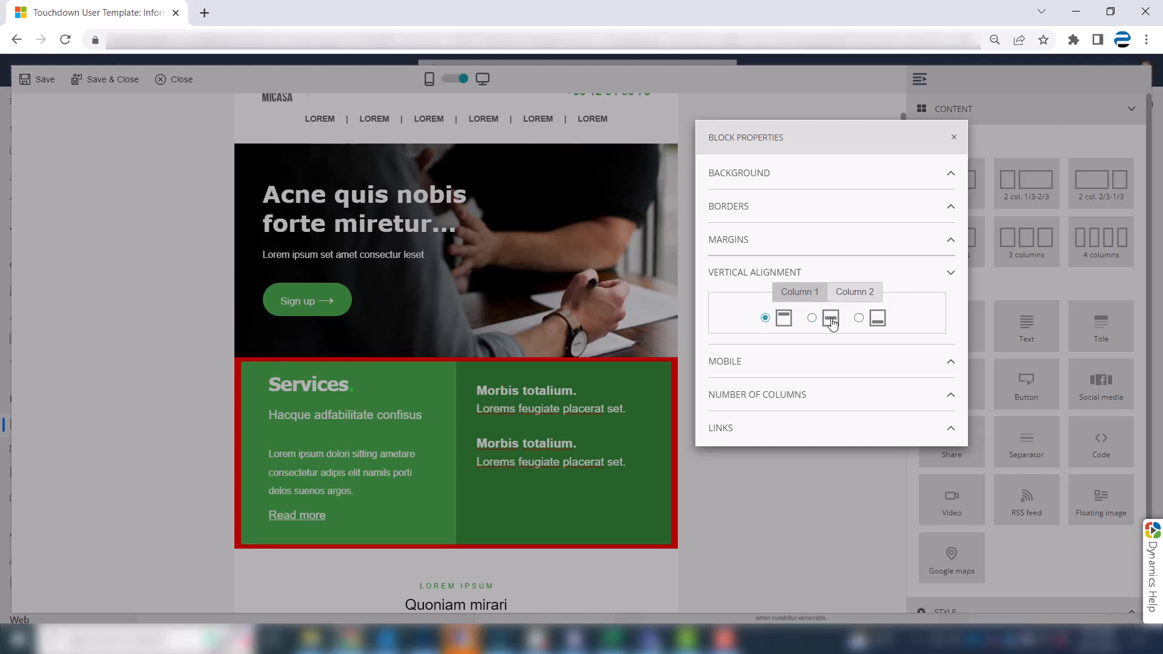
left_click(864, 295)
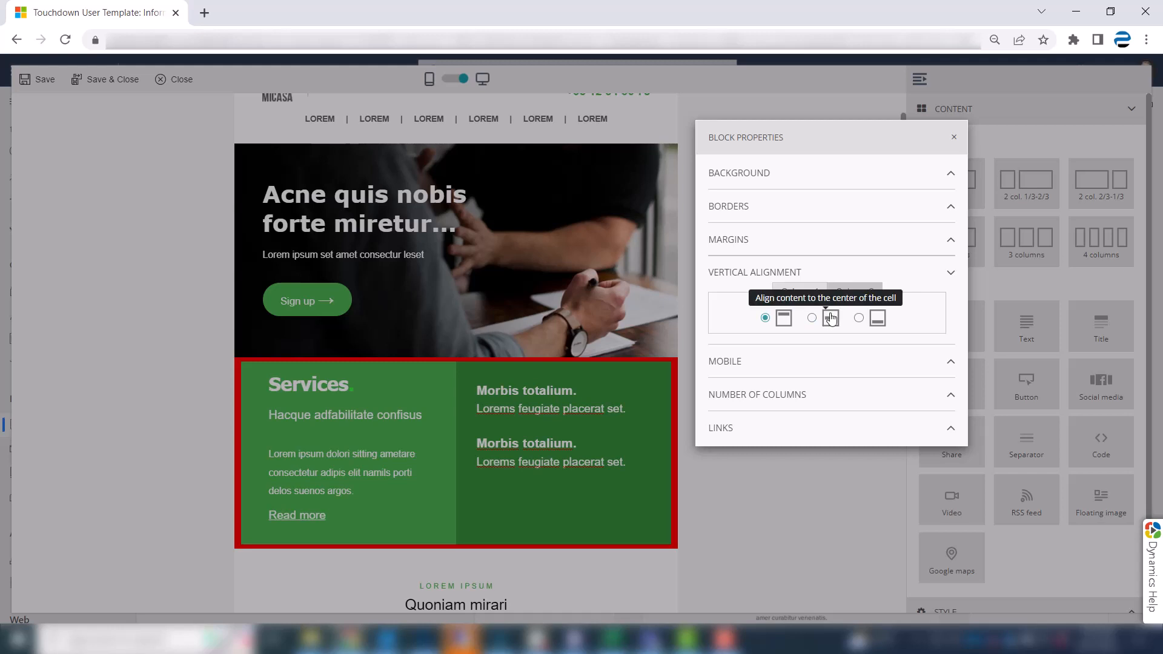
left_click(831, 319)
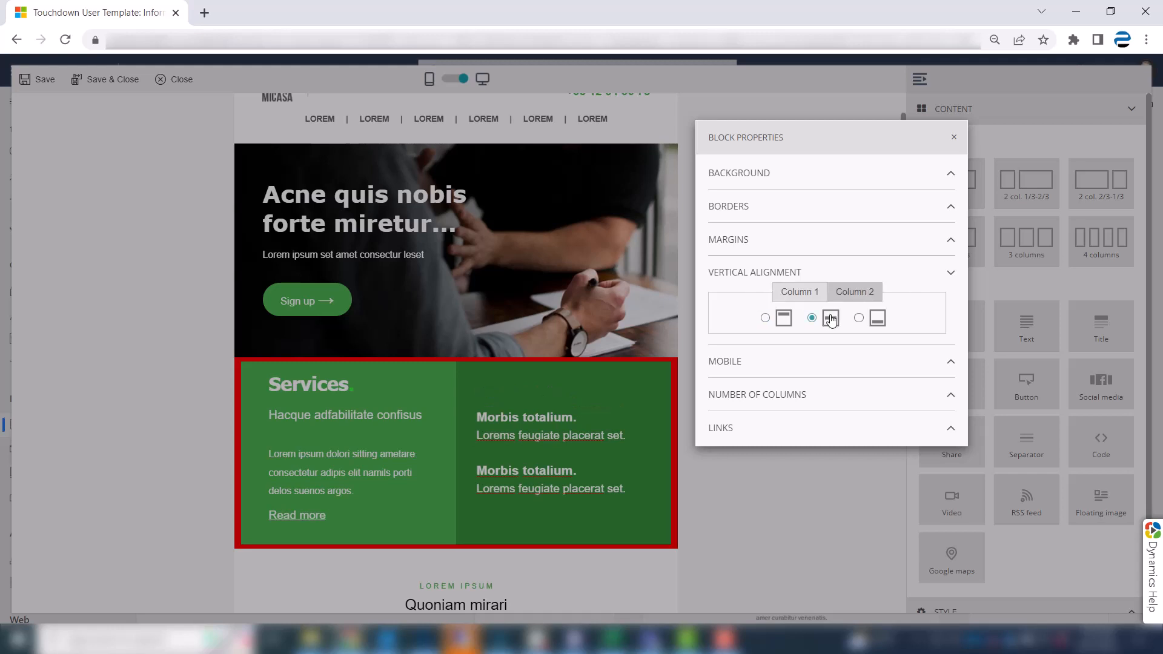
left_click(943, 138)
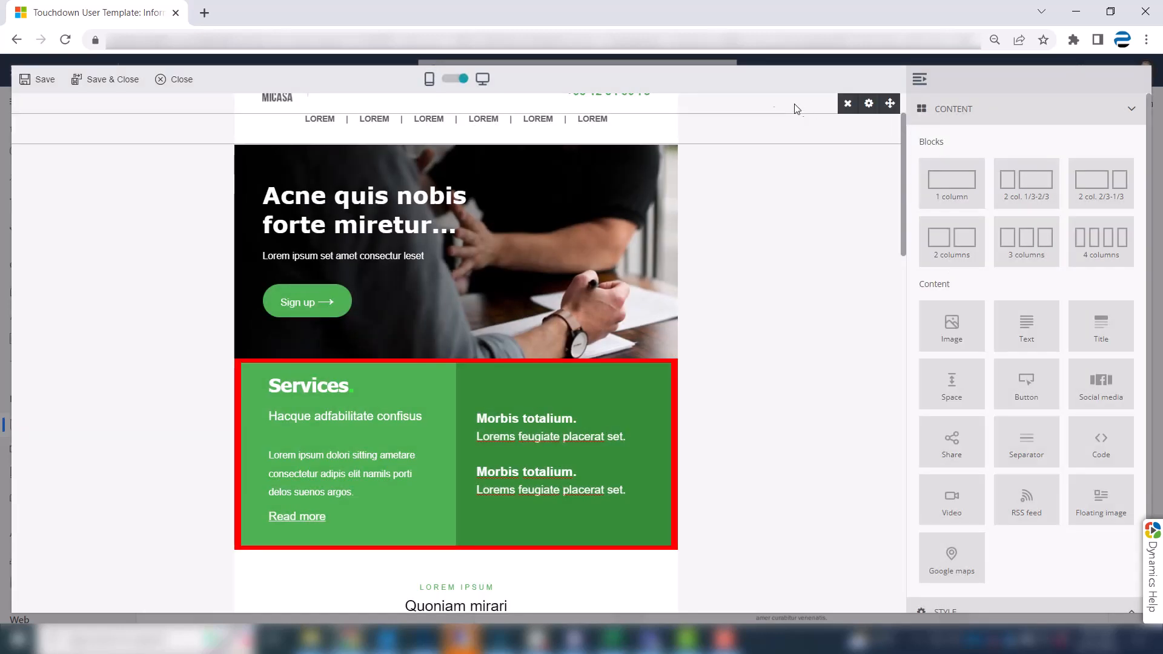
Preview the template's mobile version and set the Services block's mobile layout to side-by-side columns.
left_click(447, 86)
left_click_drag(570, 171, 580, 318)
right_click(580, 318)
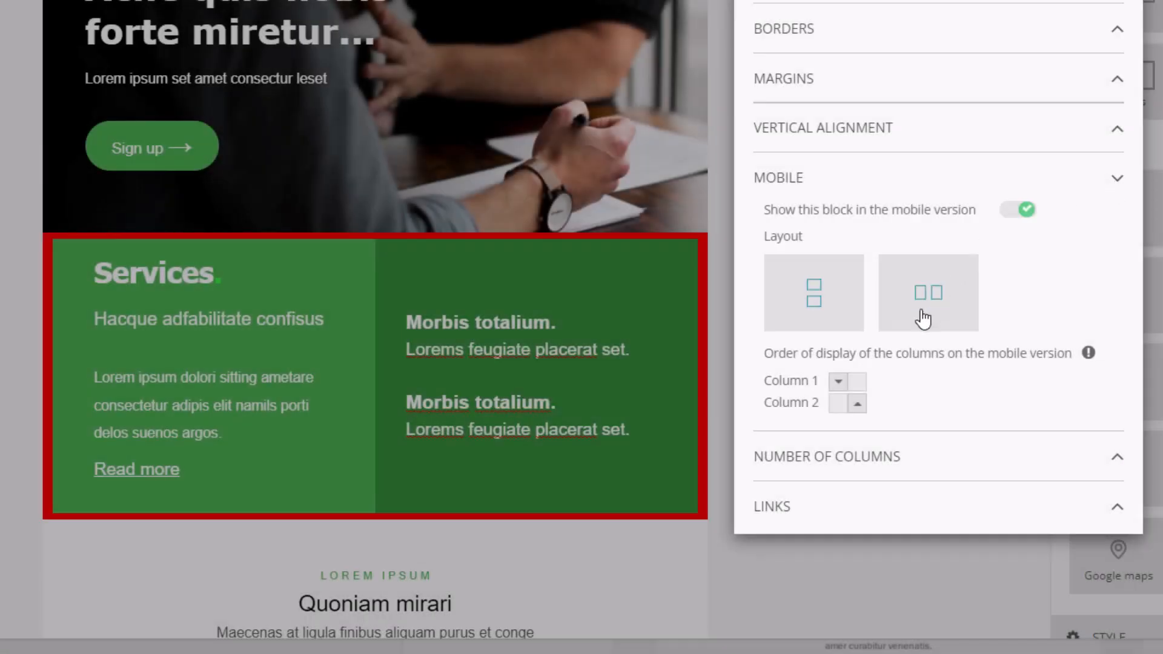
left_click(933, 310)
left_click(1119, 186)
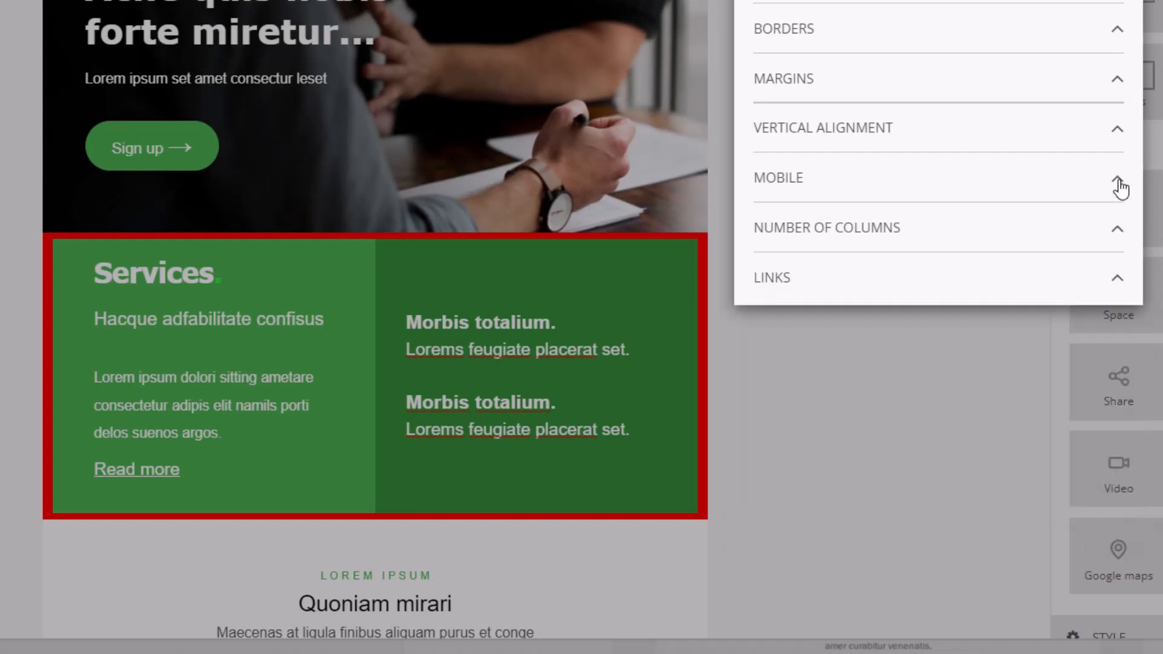
Add a third column to the Services block and remove that empty column again.
left_click(1118, 233)
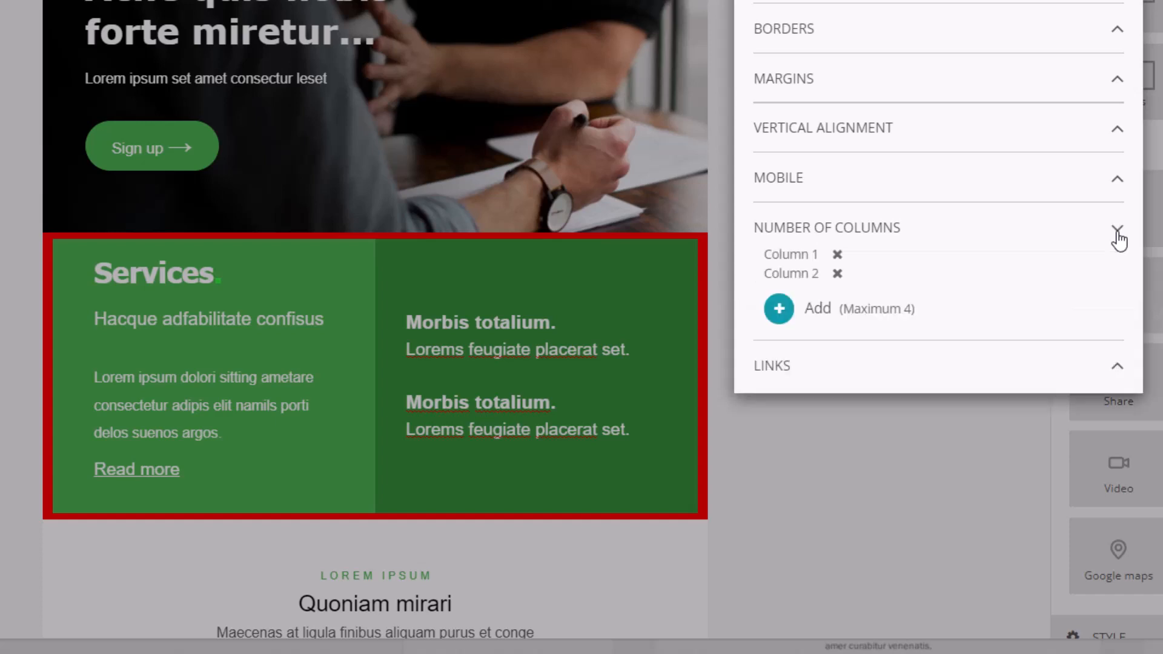
left_click(779, 309)
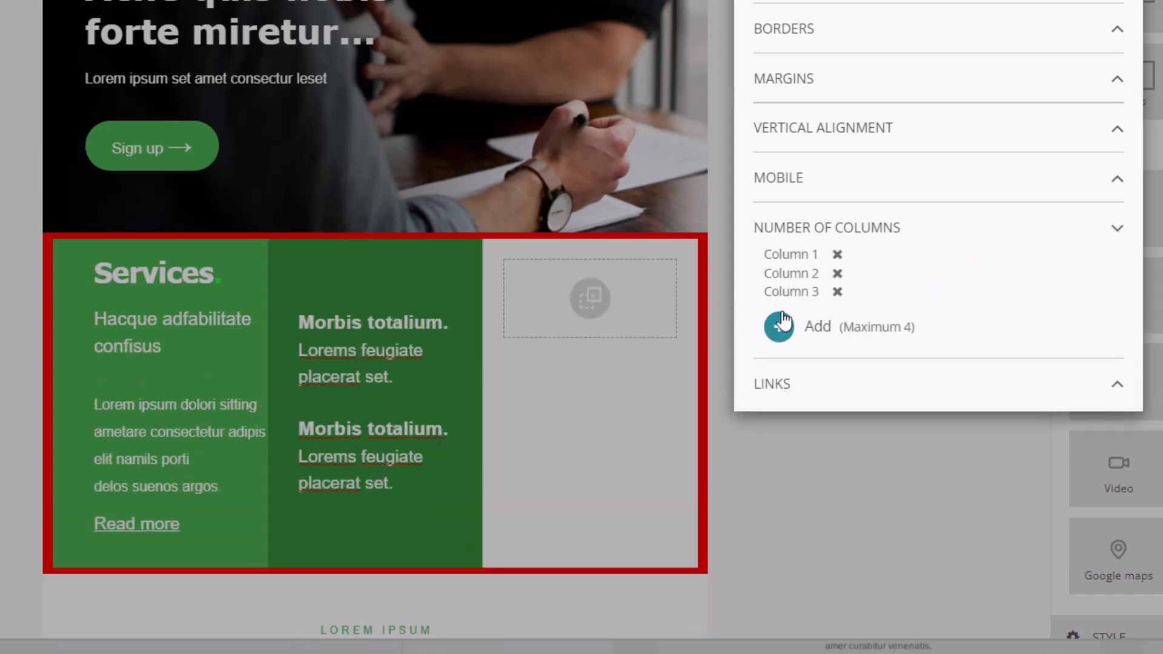
left_click(838, 292)
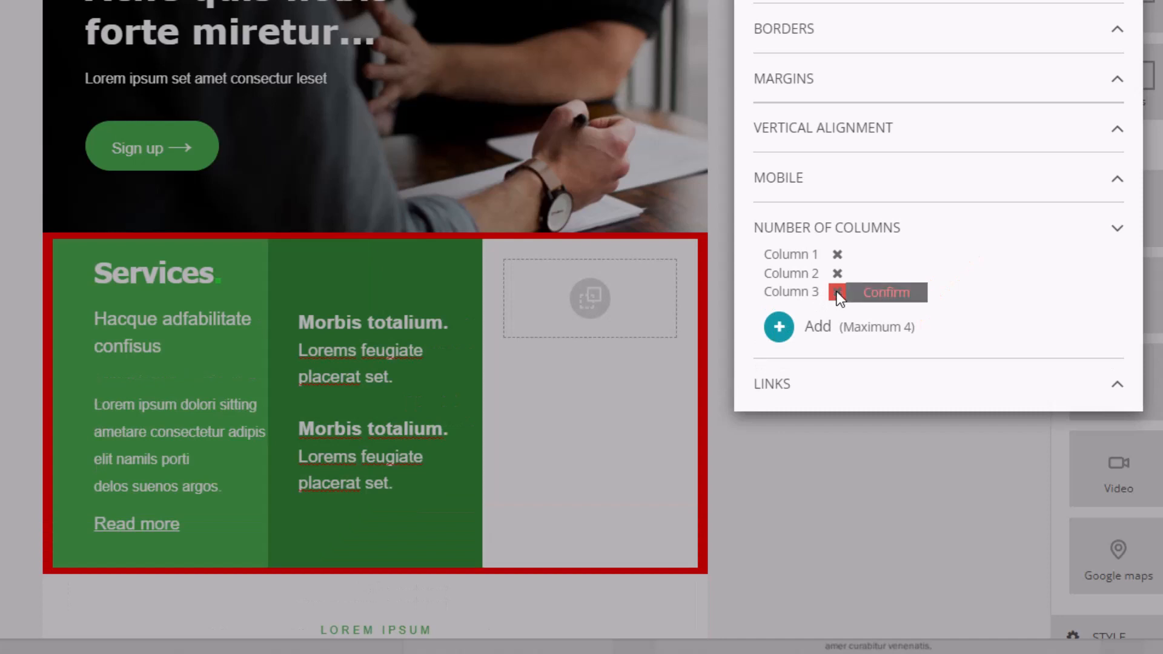
left_click(879, 293)
left_click(1119, 234)
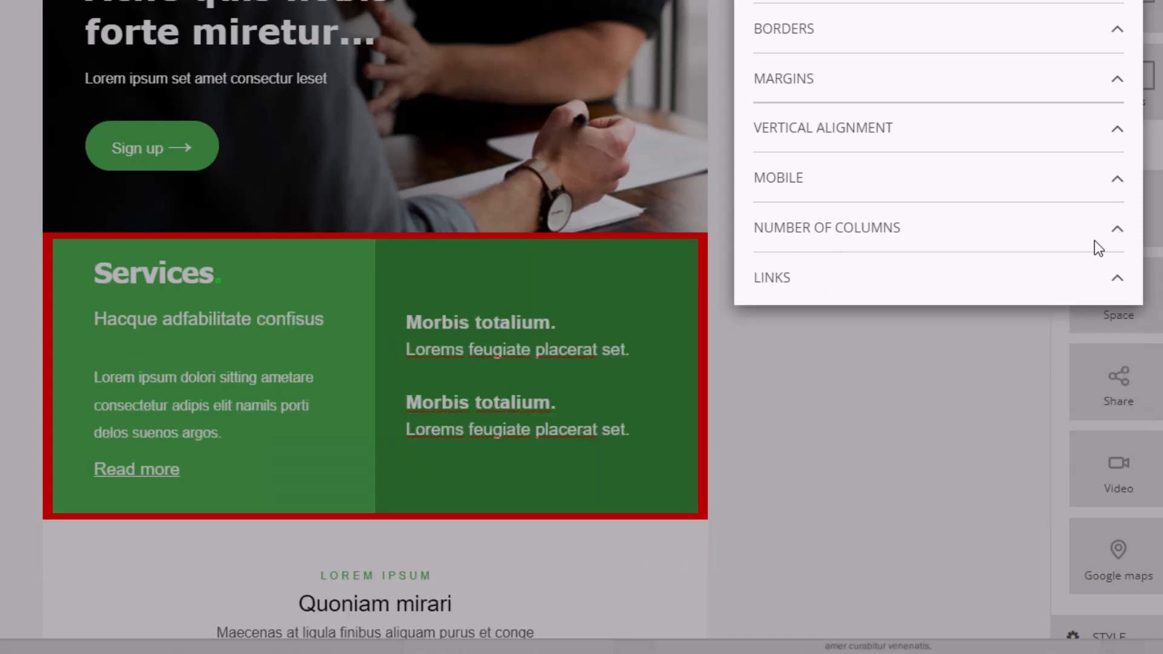
Try a single link for the whole Services block and replace it with a separate link definition for each column.
left_click(1118, 279)
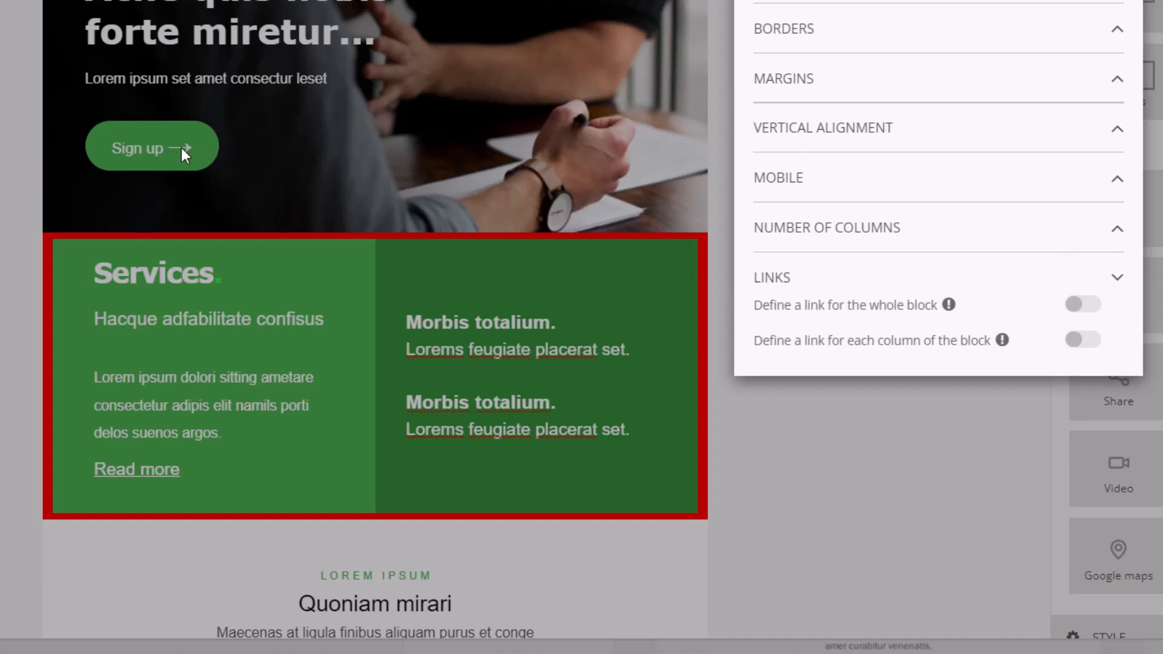
left_click(1086, 307)
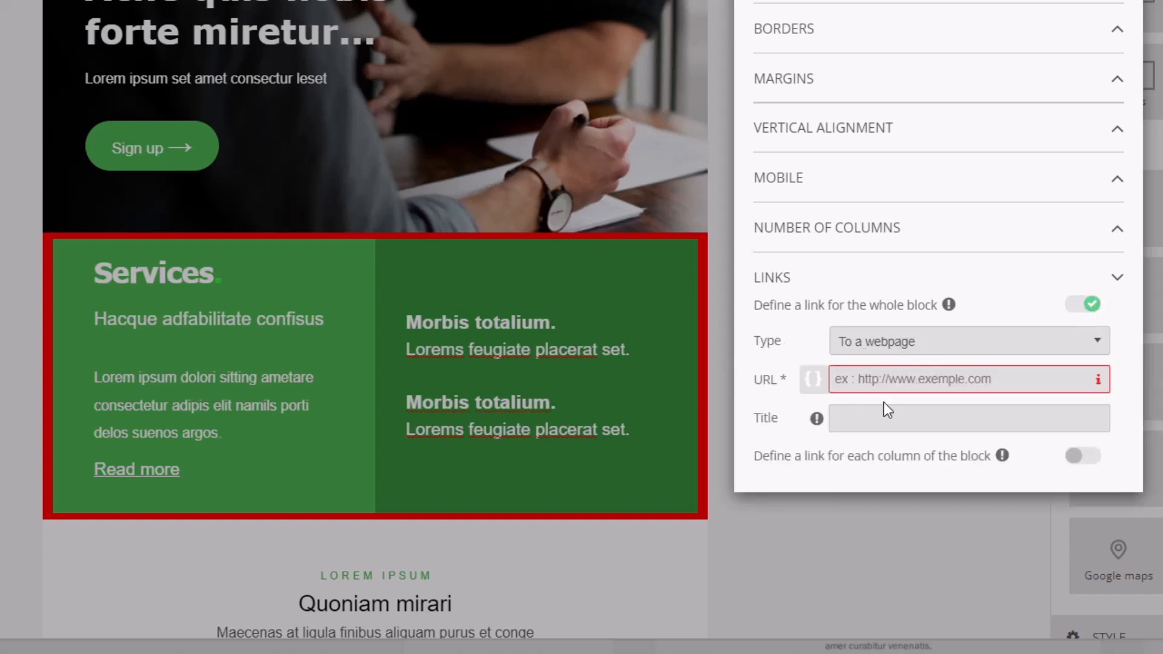
left_click(1085, 457)
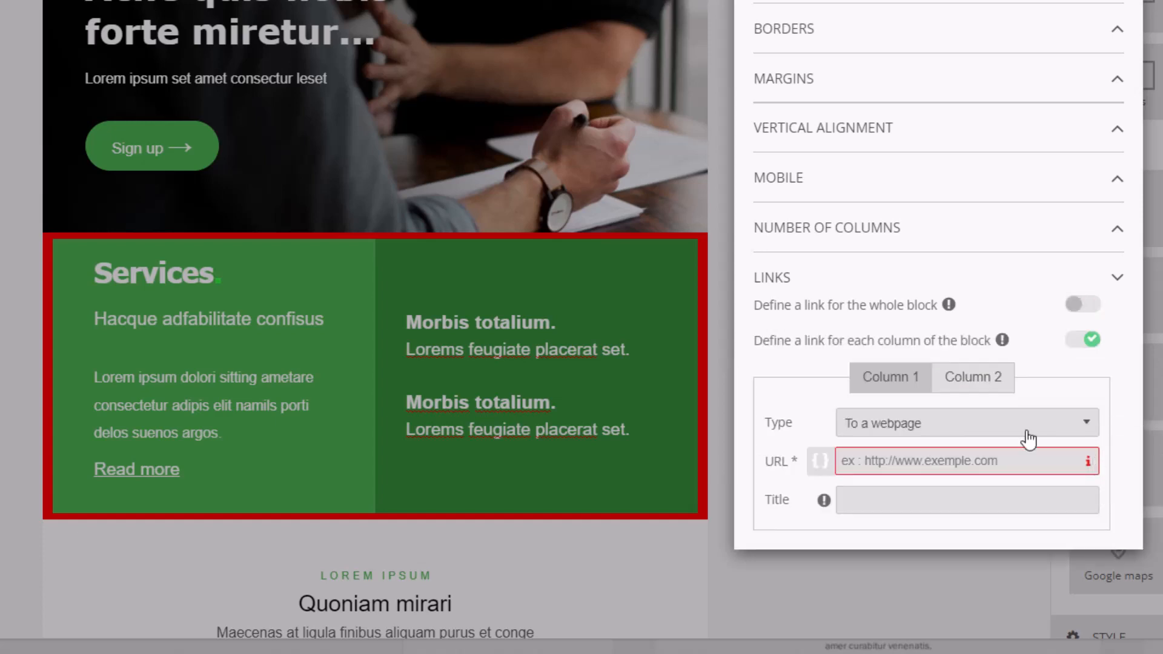